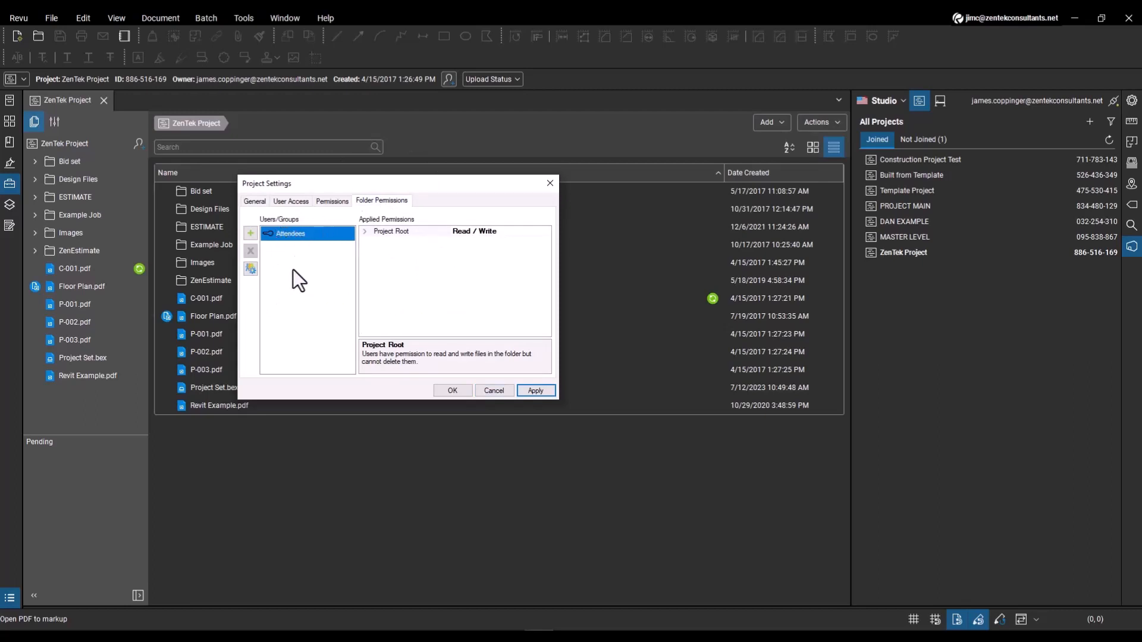
Step: Add the ZenTek Users group to the project's folder permissions
left_click(250, 233)
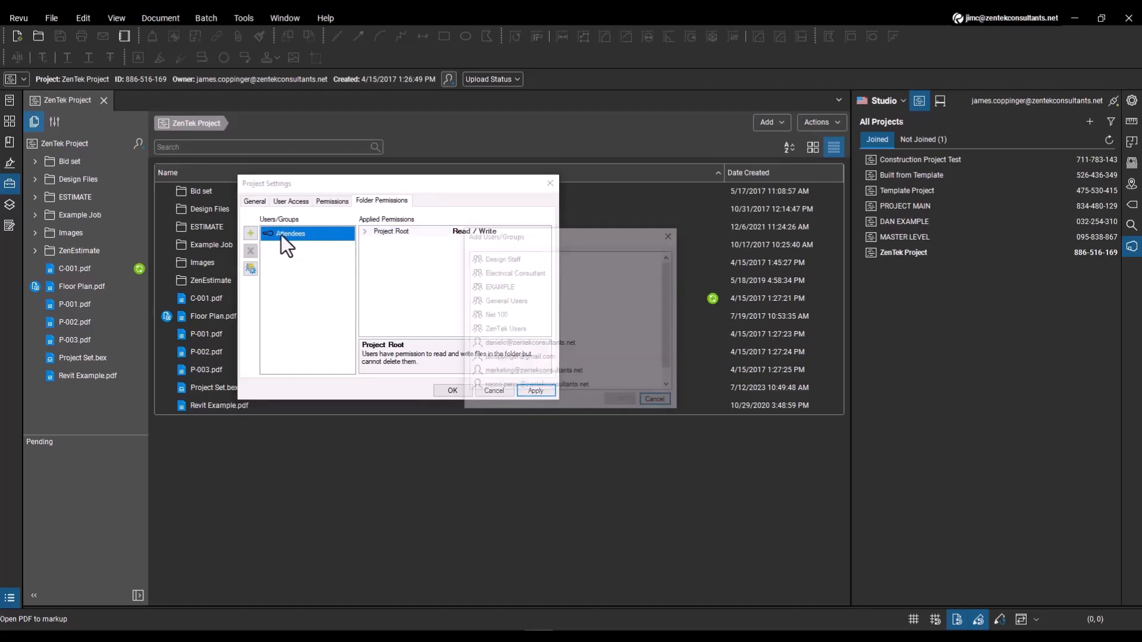
double_click(502, 331)
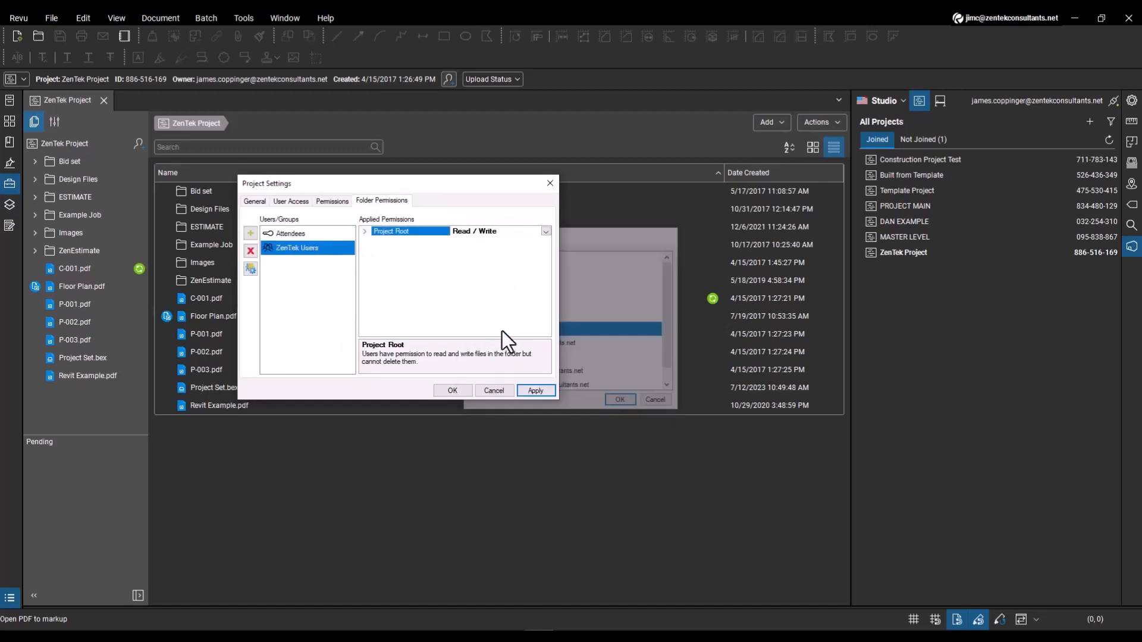
left_click(289, 232)
left_click(290, 248)
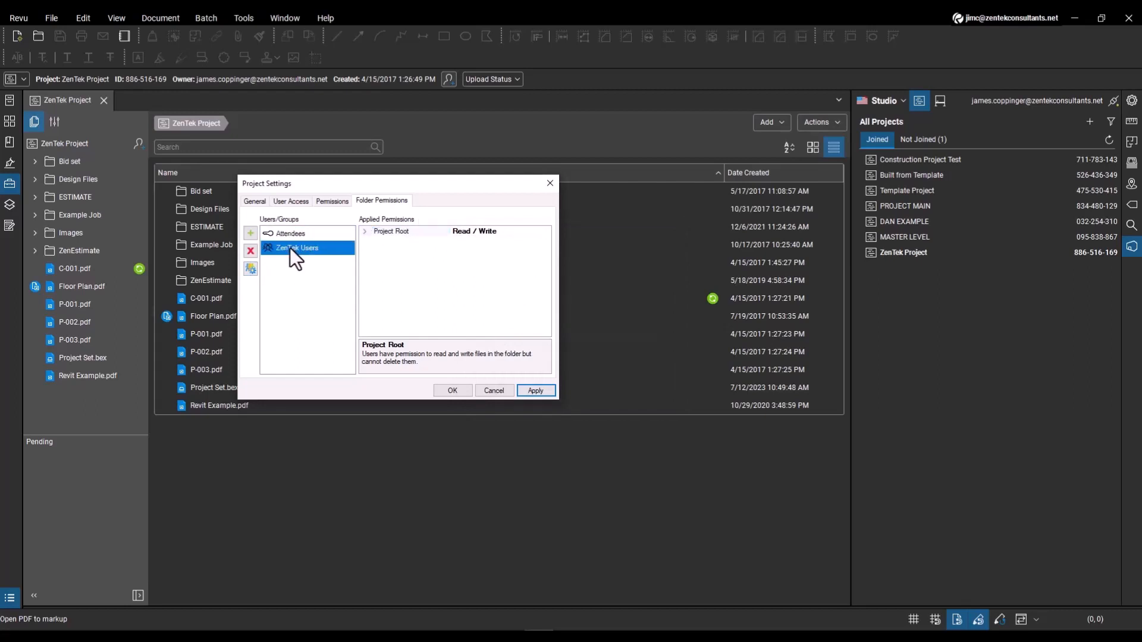
Step: Examine the permissions of the folders under Project Root for Attendees and for ZenTek Users
left_click(321, 235)
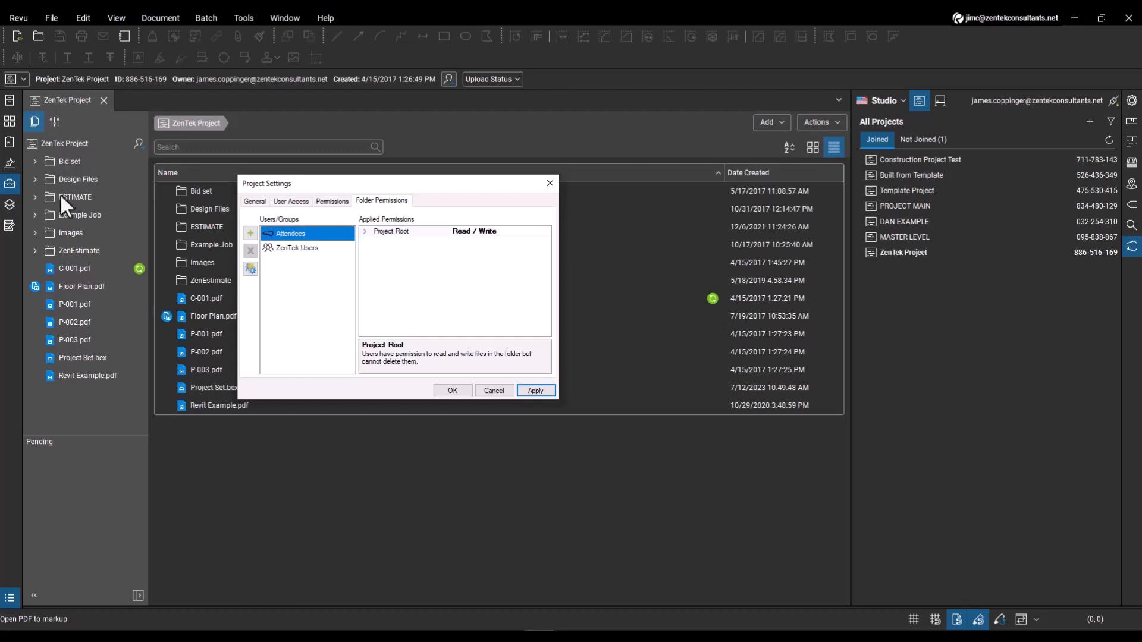
left_click(364, 232)
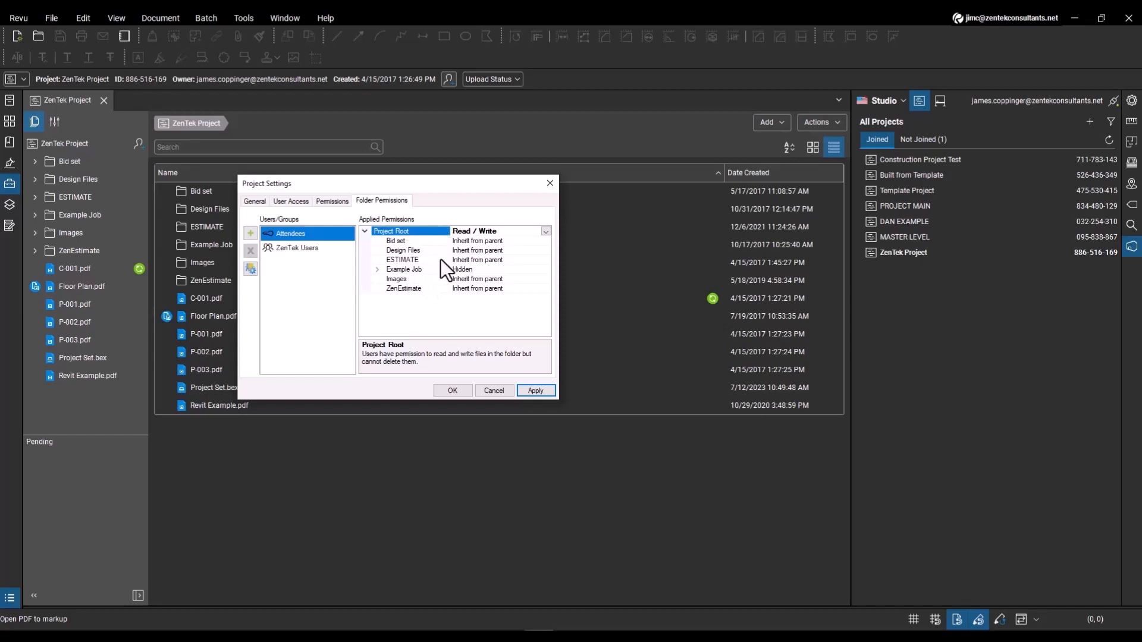
left_click(324, 248)
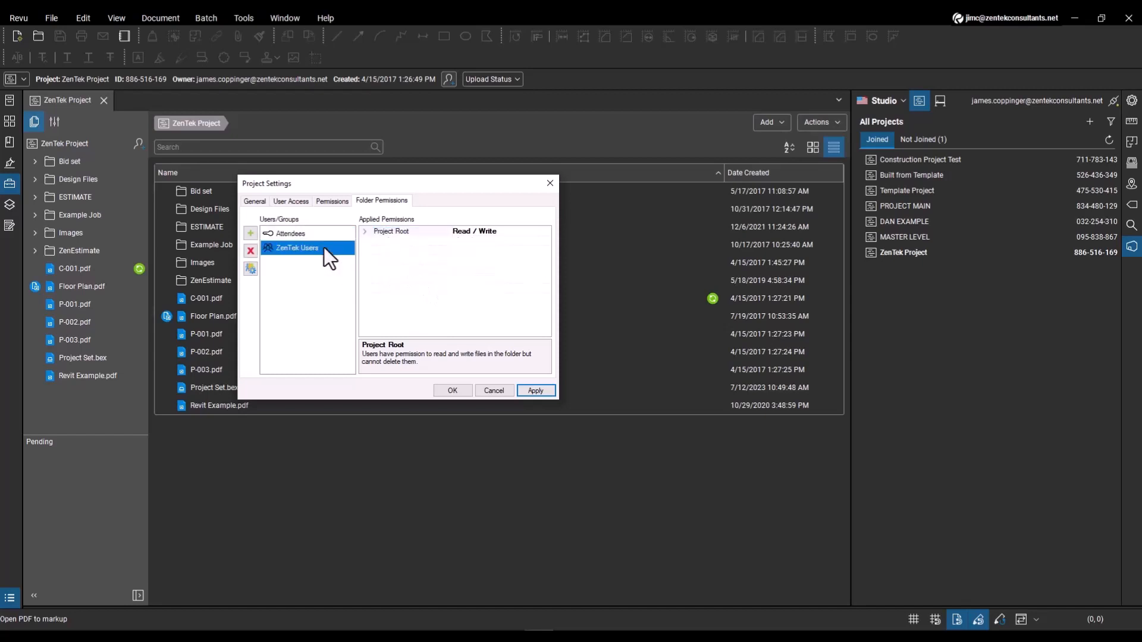
left_click(366, 234)
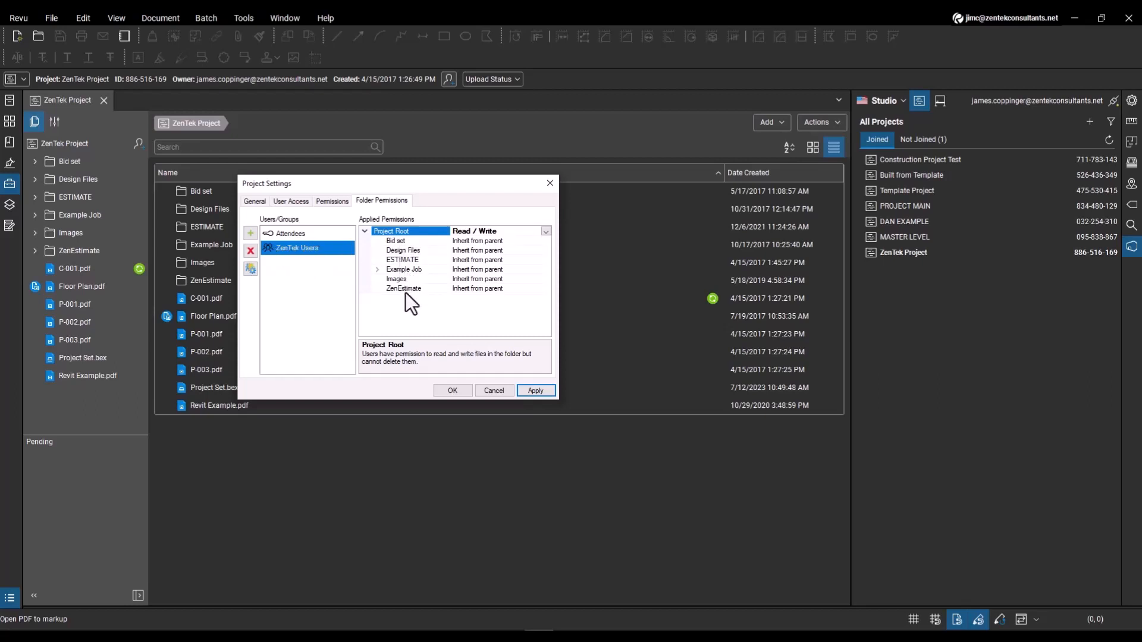
left_click(306, 234)
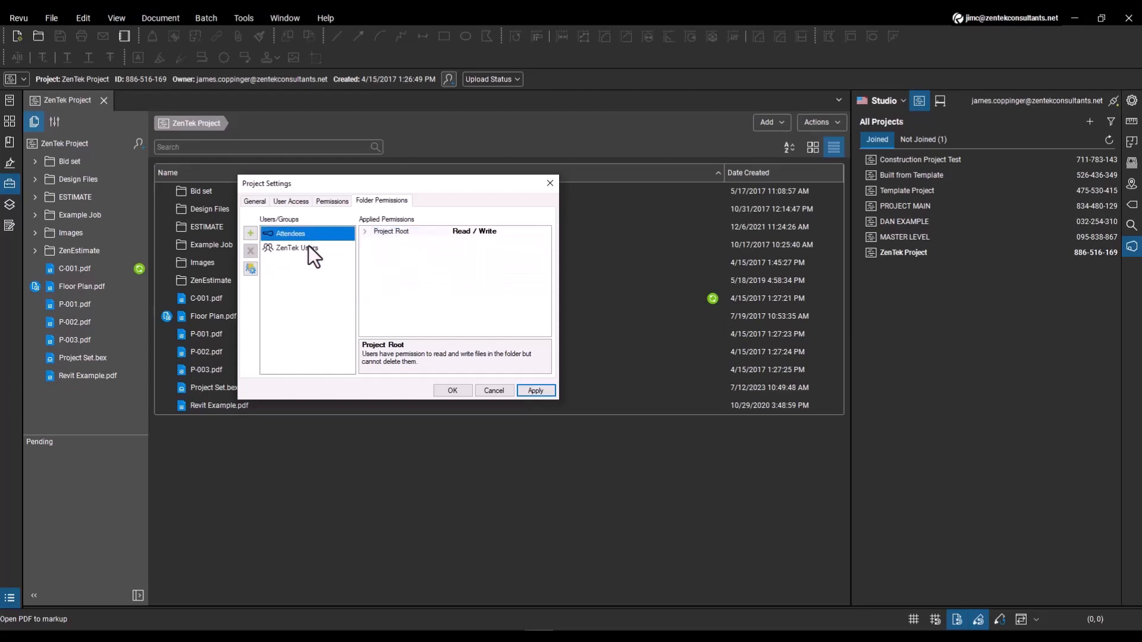
Step: Set the Project Root permission of the ZenTek Users group to Read / Write / Delete
left_click(308, 247)
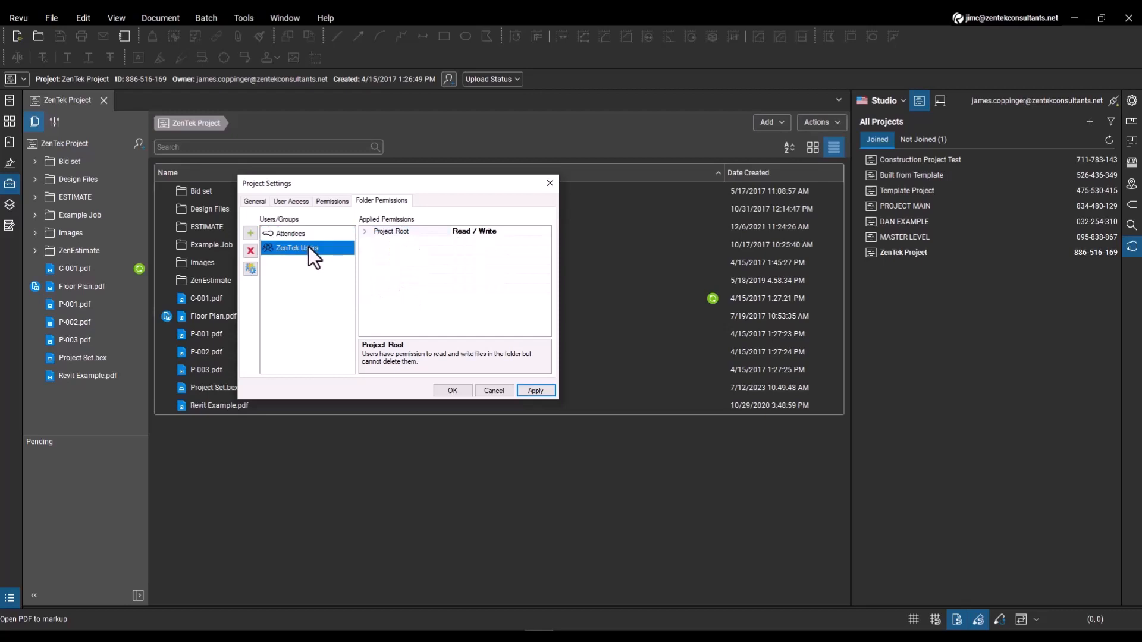
left_click(366, 233)
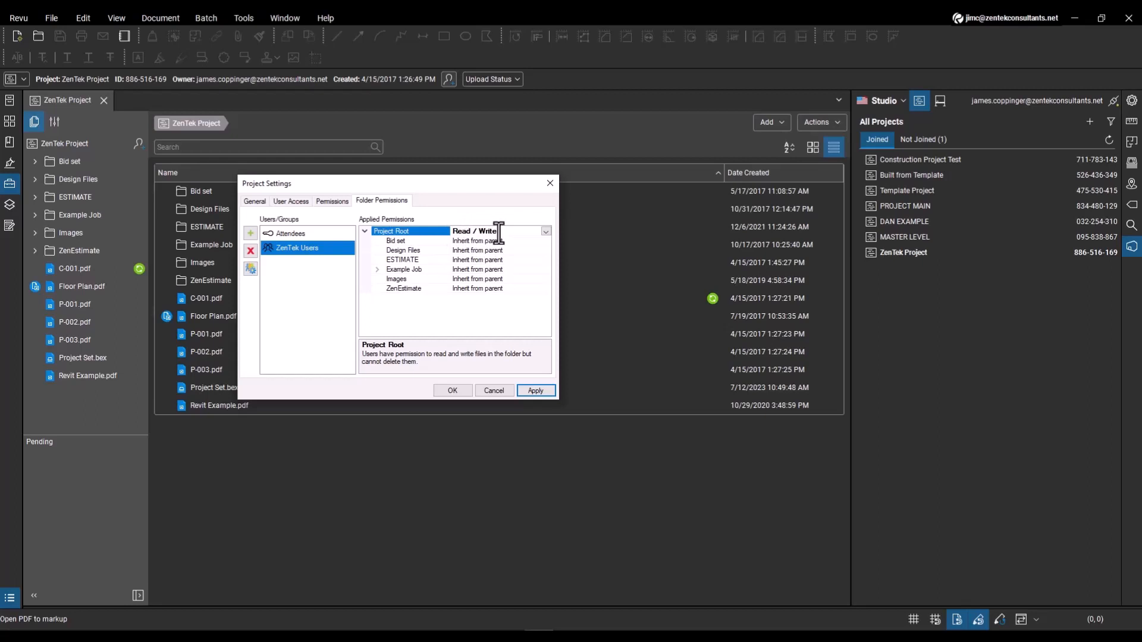
left_click(546, 232)
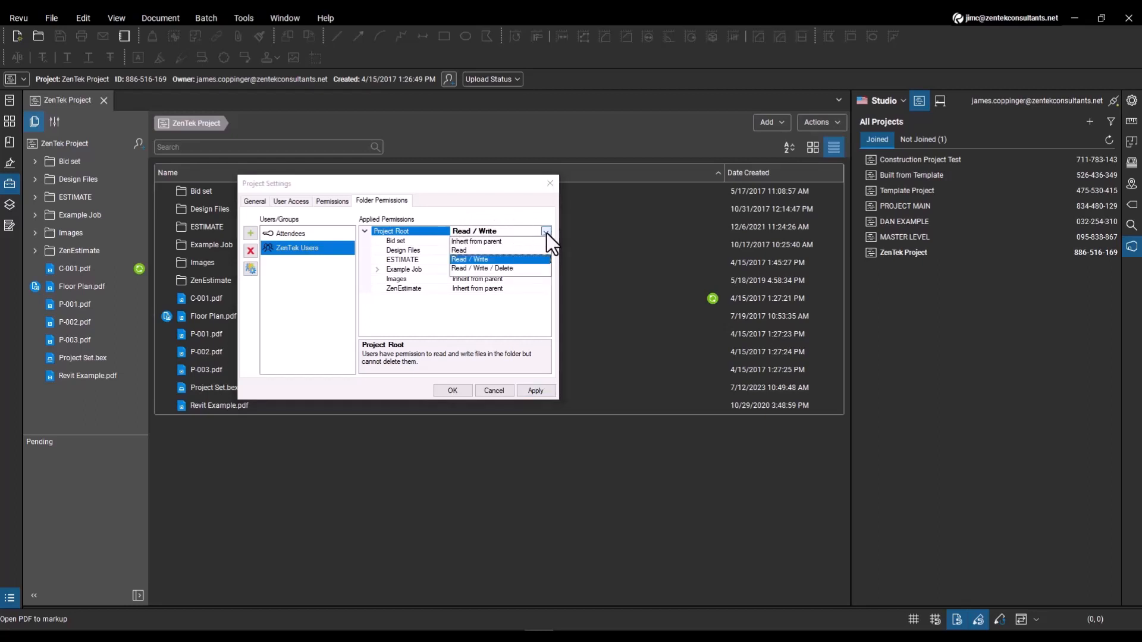
left_click(486, 268)
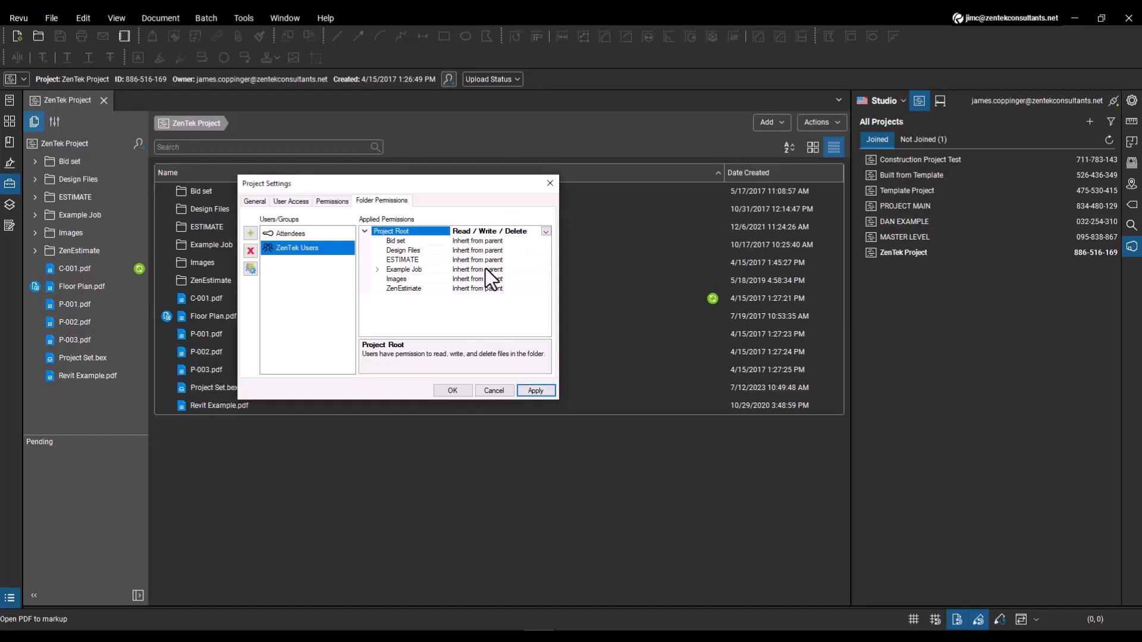
Step: For ZenTek Users, set the Bid set folder to Hidden and the Design Files folder to Read
left_click(462, 241)
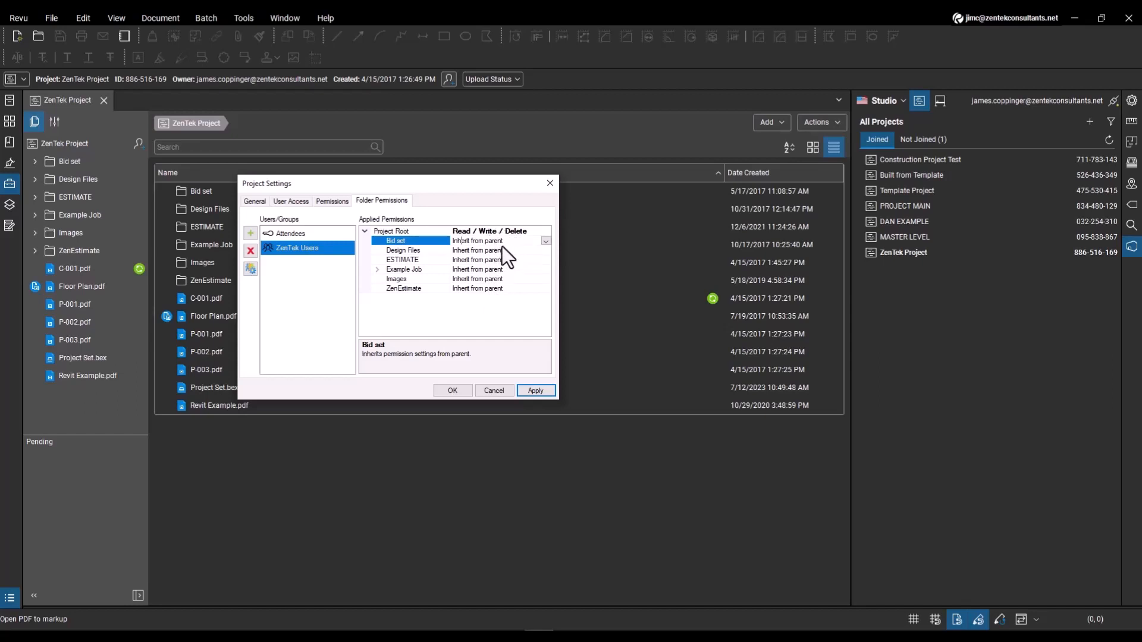
left_click(546, 240)
left_click(546, 241)
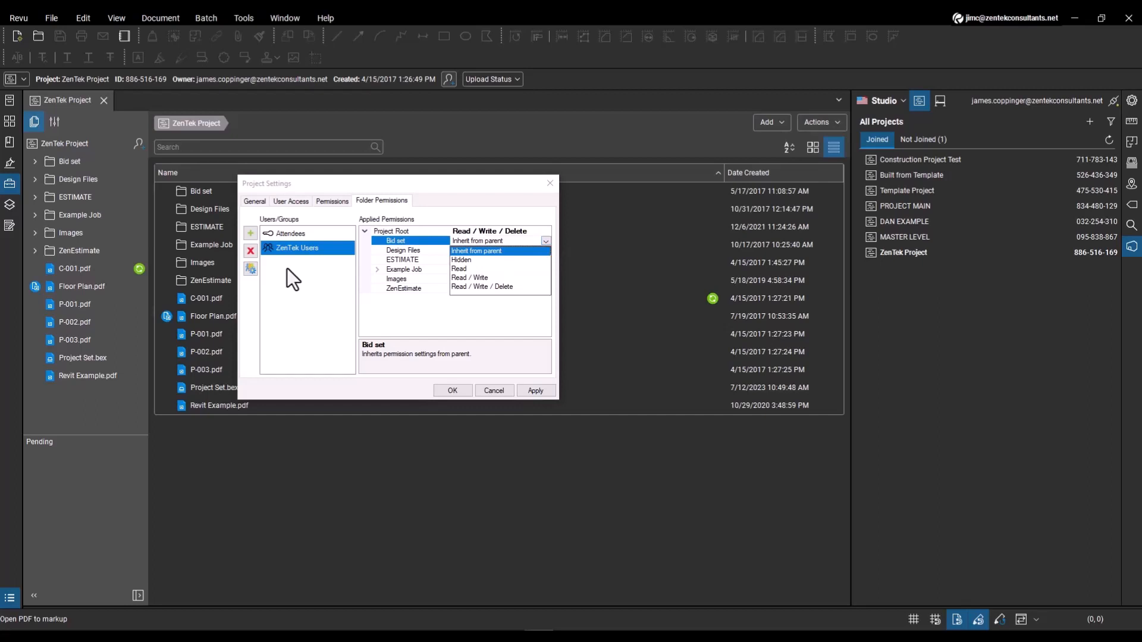
left_click(466, 260)
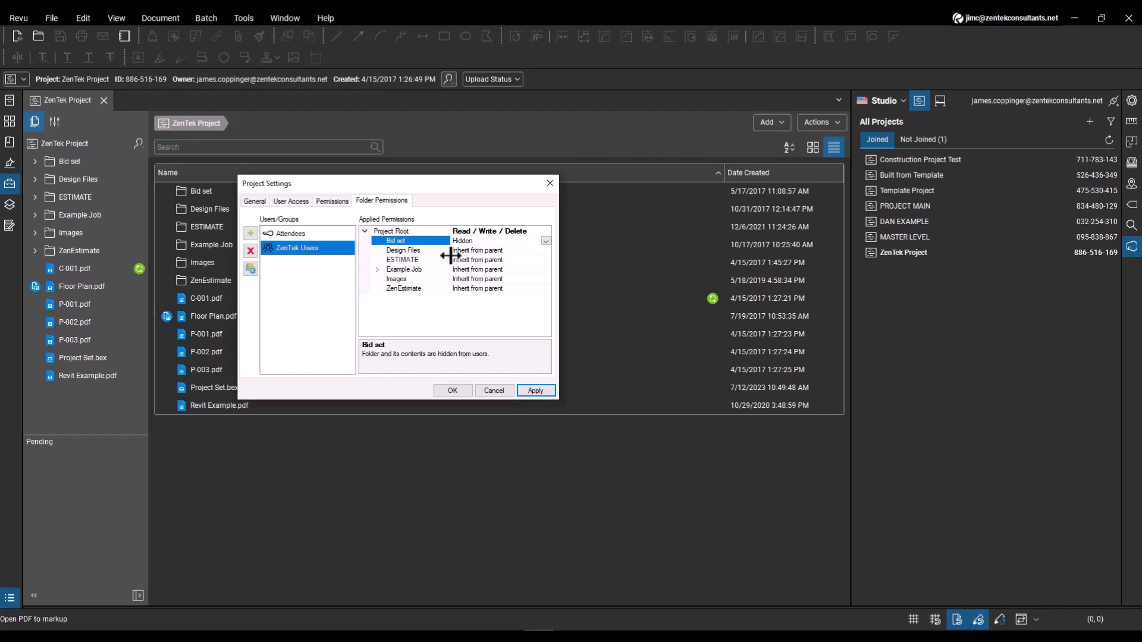
left_click(476, 250)
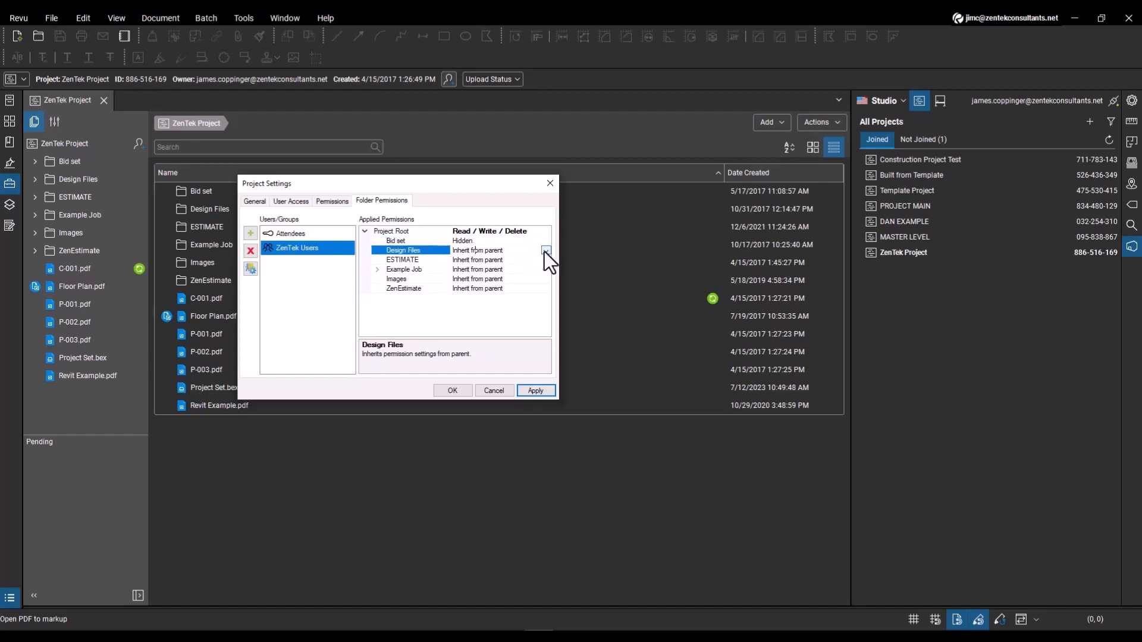
left_click(545, 251)
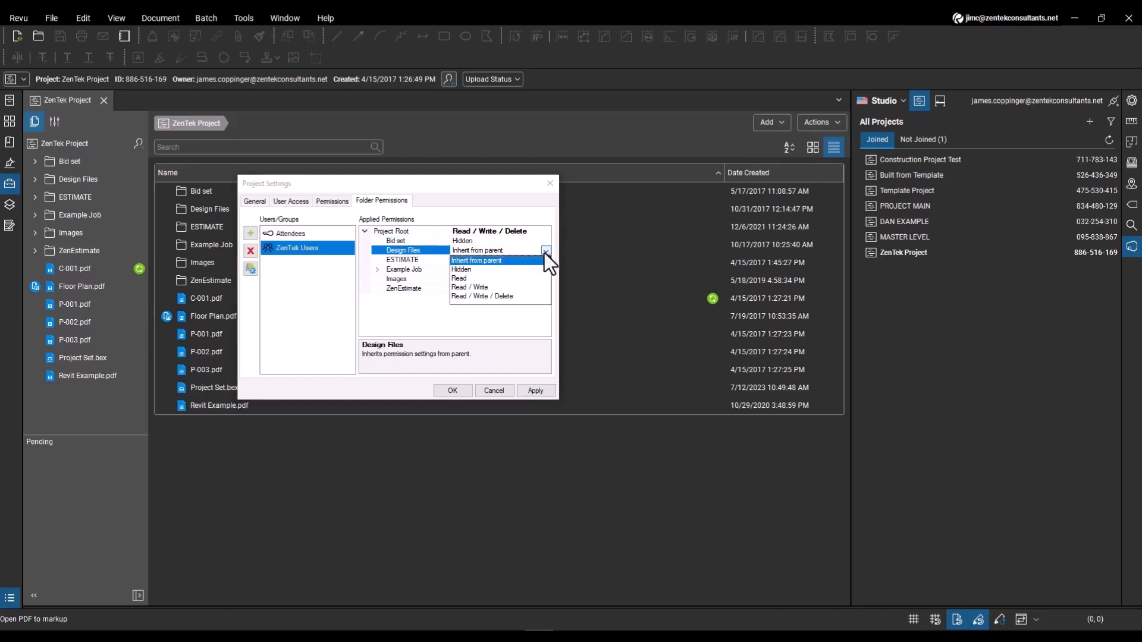
left_click(462, 279)
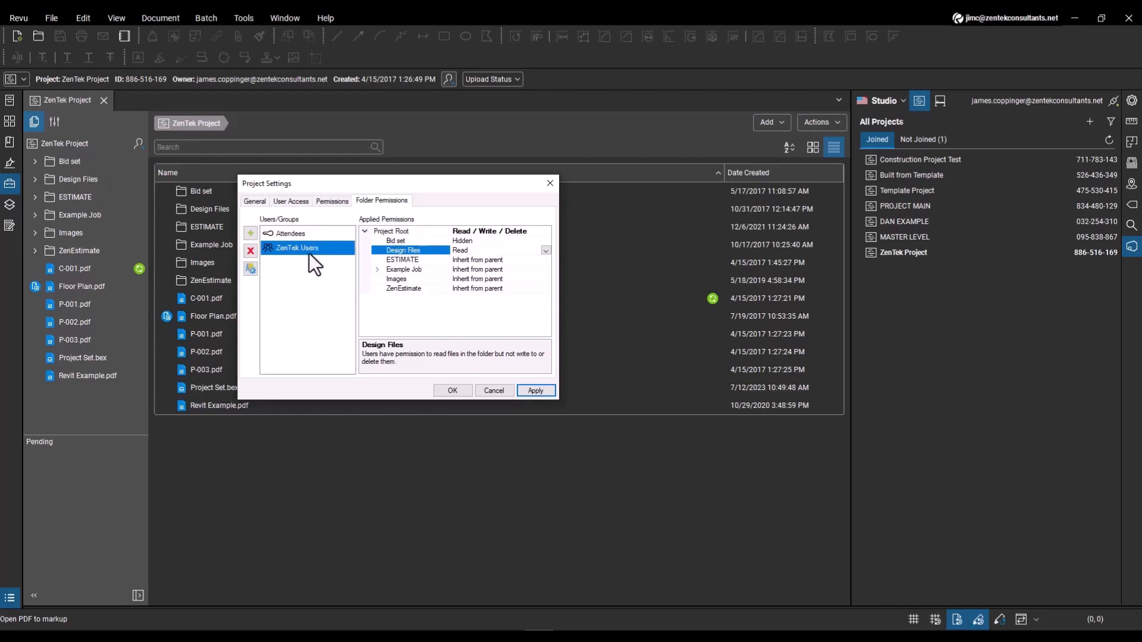
Step: For Attendees, set both the Bid set and Design Files folders to Hidden
left_click(307, 232)
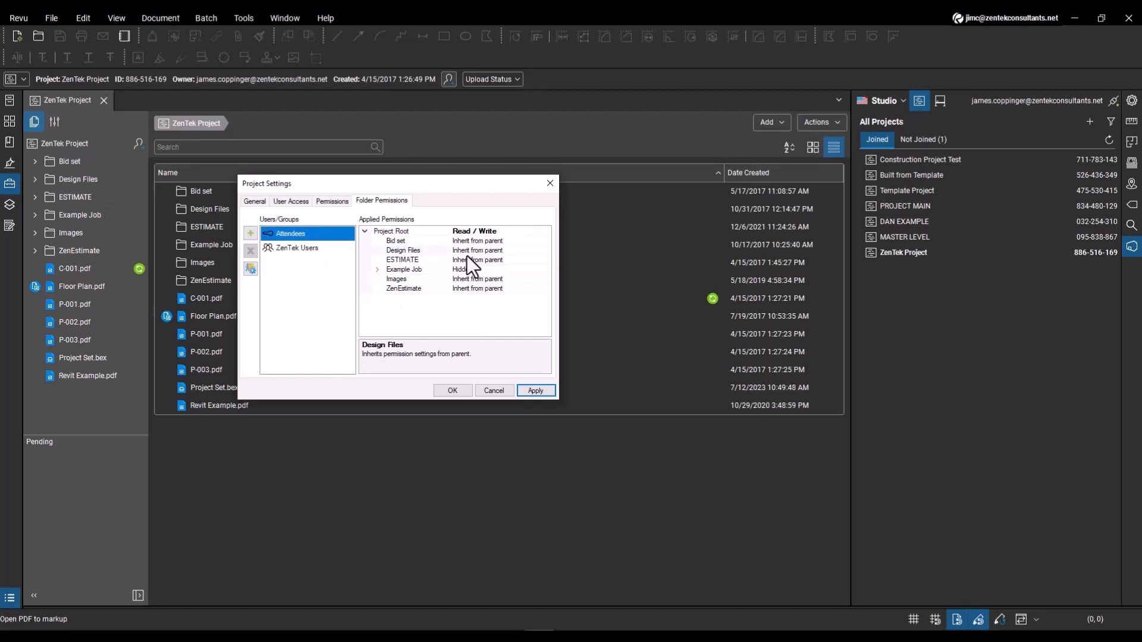
left_click(504, 241)
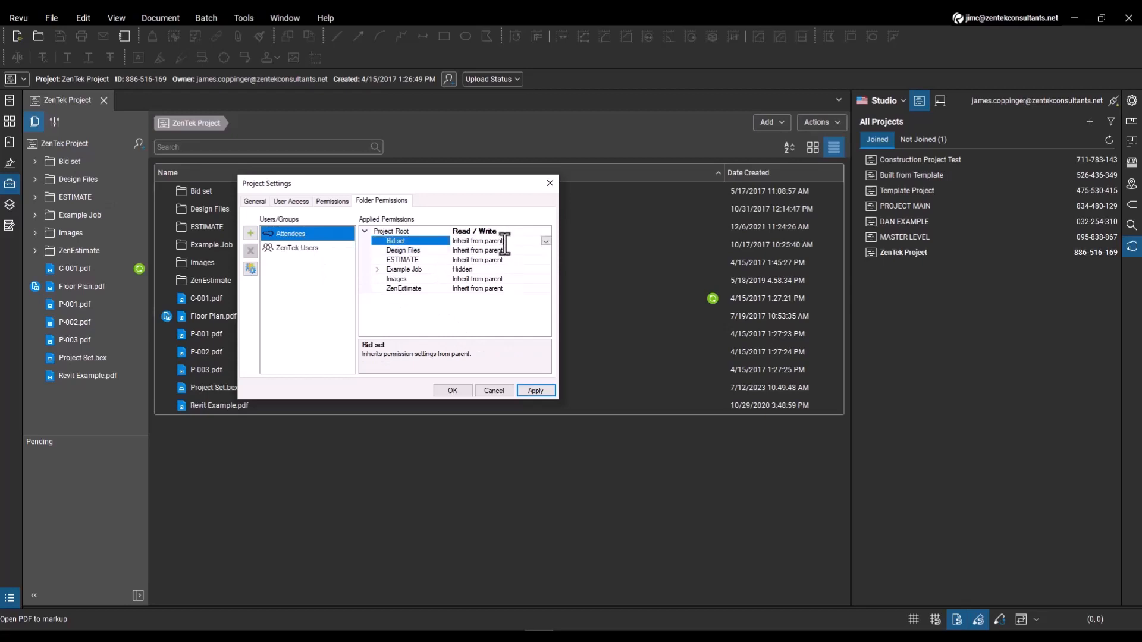
left_click(545, 241)
left_click(484, 260)
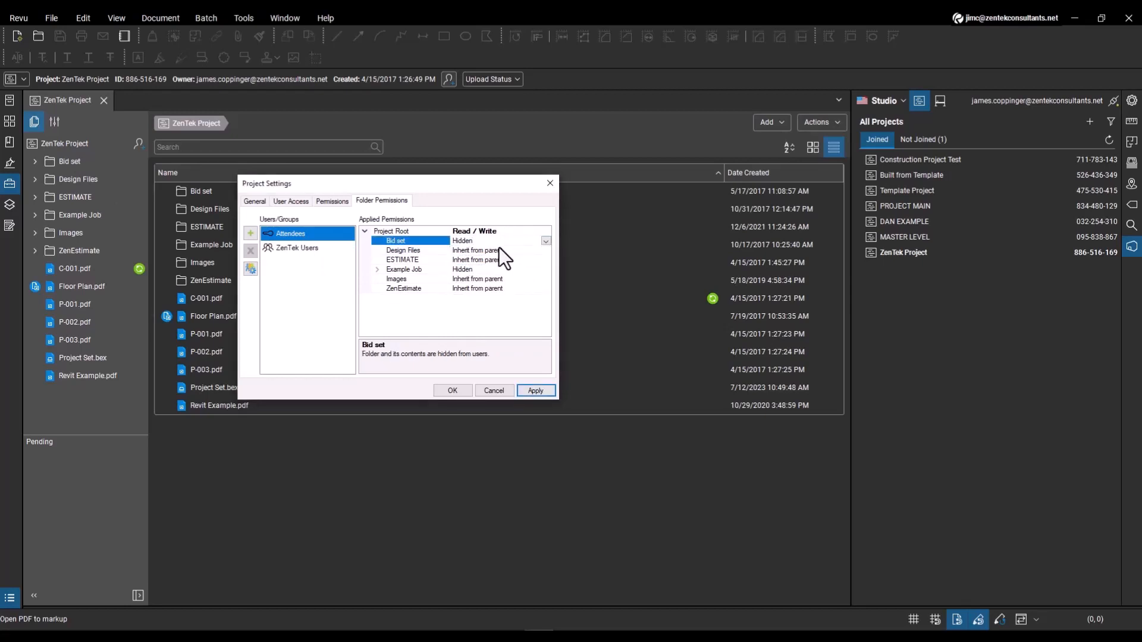
left_click(499, 249)
left_click(543, 250)
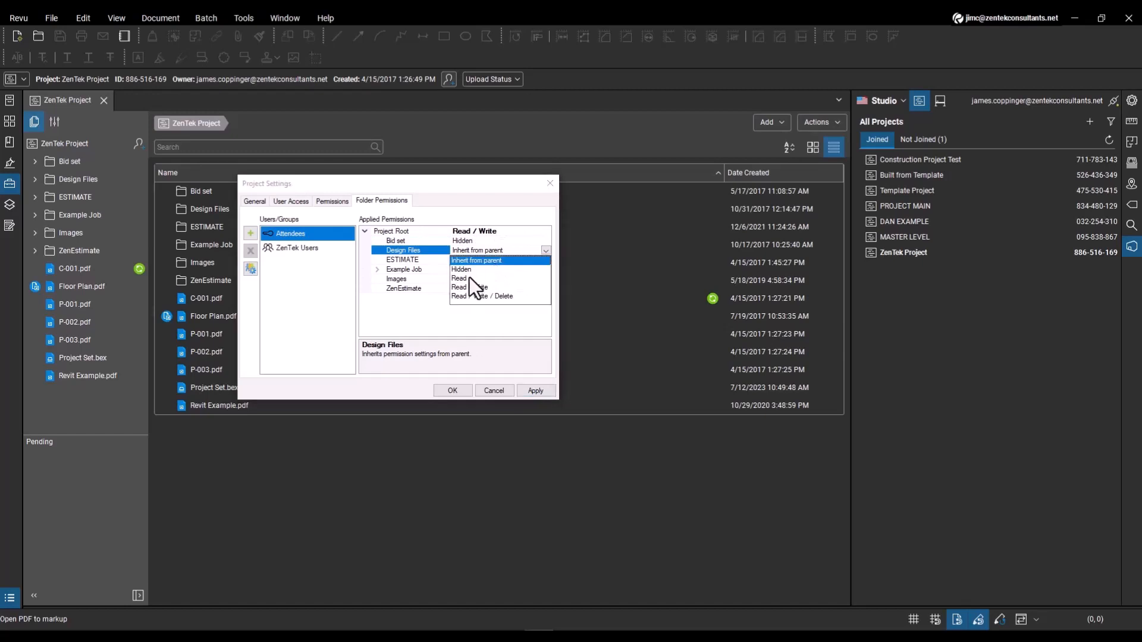
left_click(469, 270)
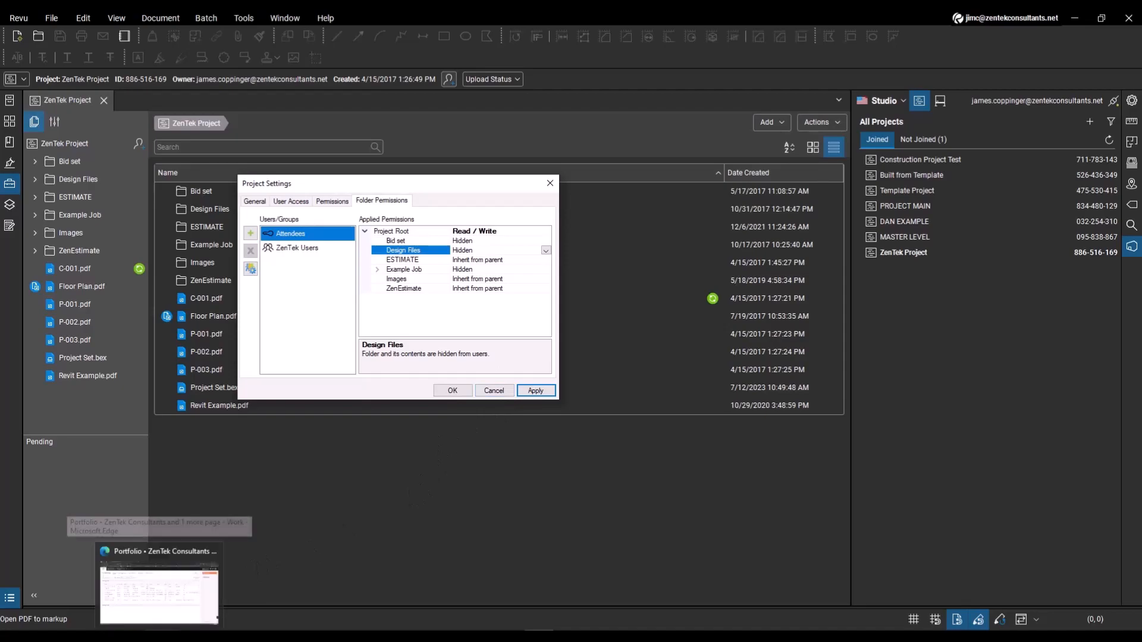
Step: Switch to Procore in the browser and open the Documents tool of the ZenTek Training Project
left_click(158, 586)
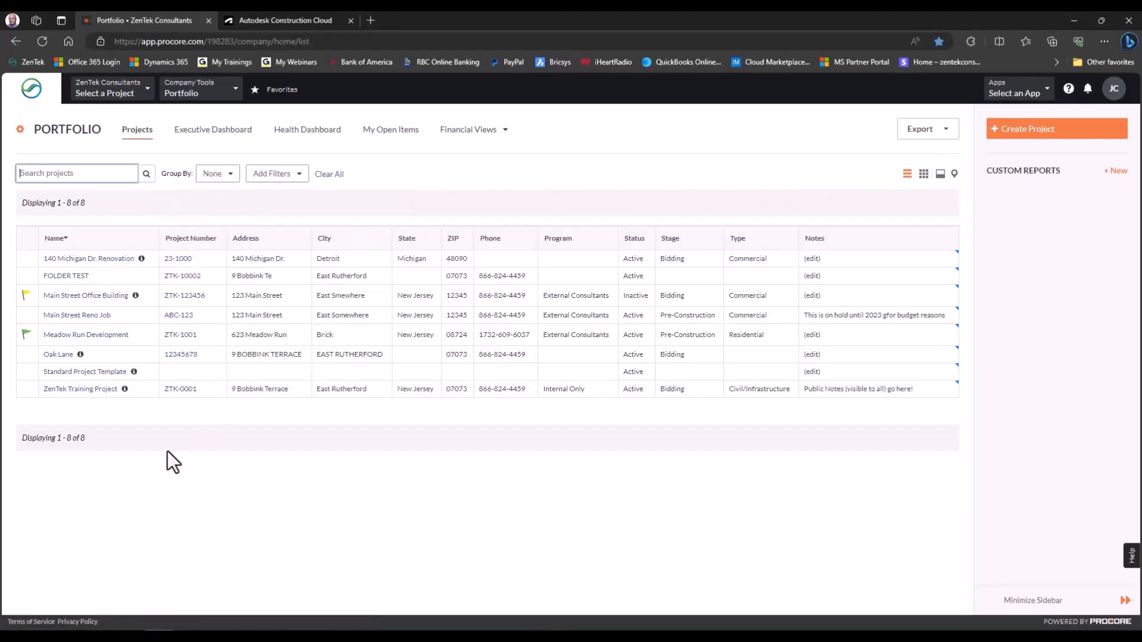
left_click(149, 96)
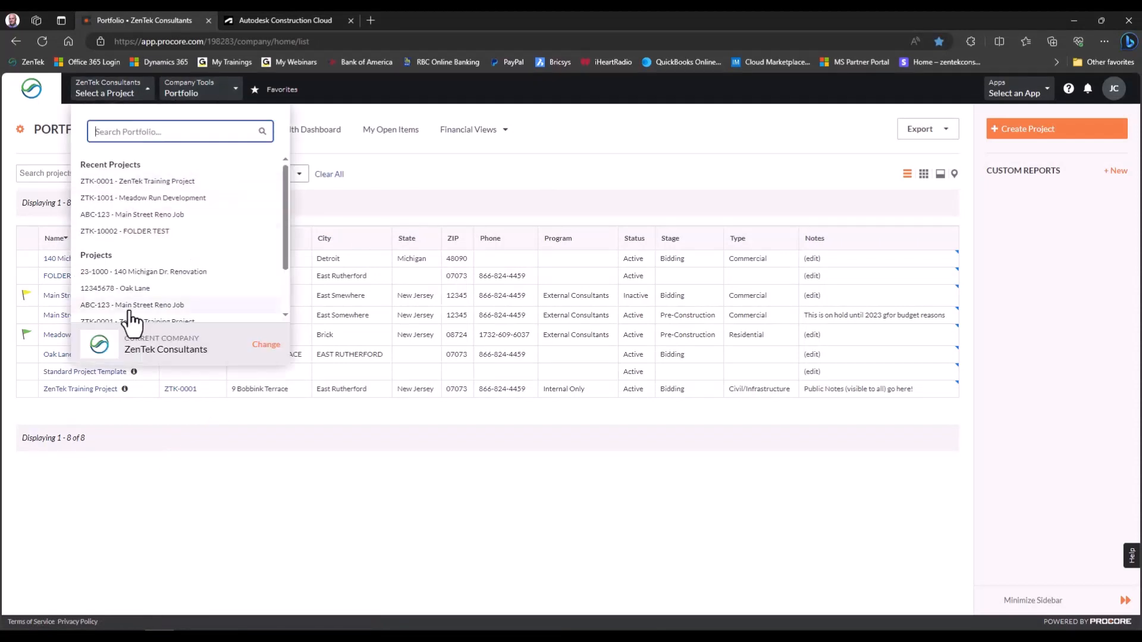
left_click(146, 196)
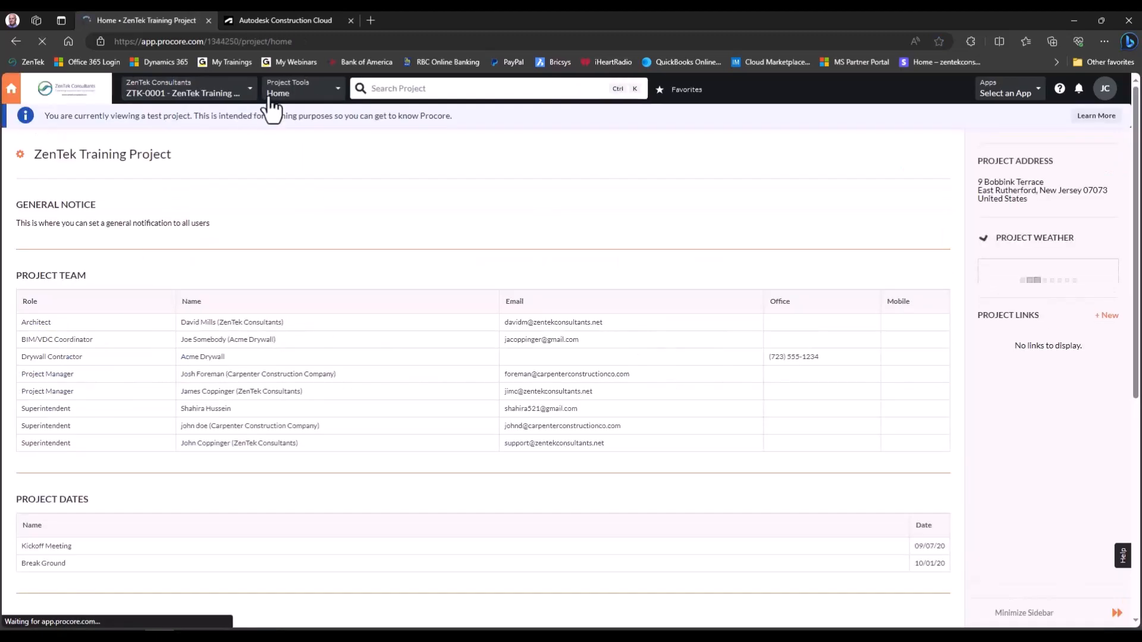
left_click(336, 93)
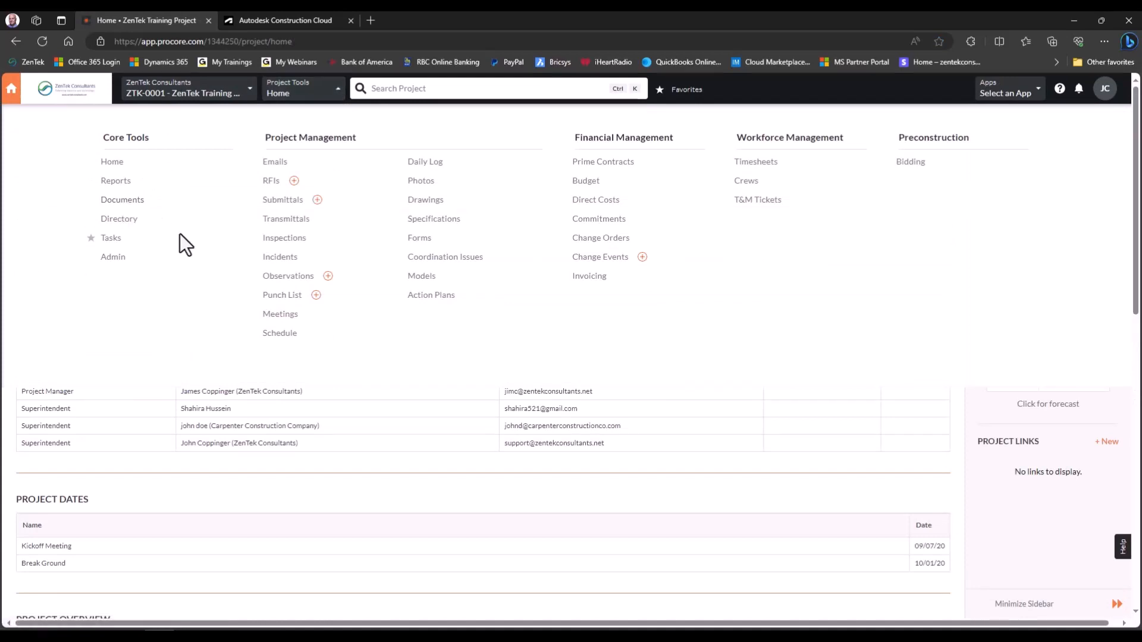
left_click(136, 201)
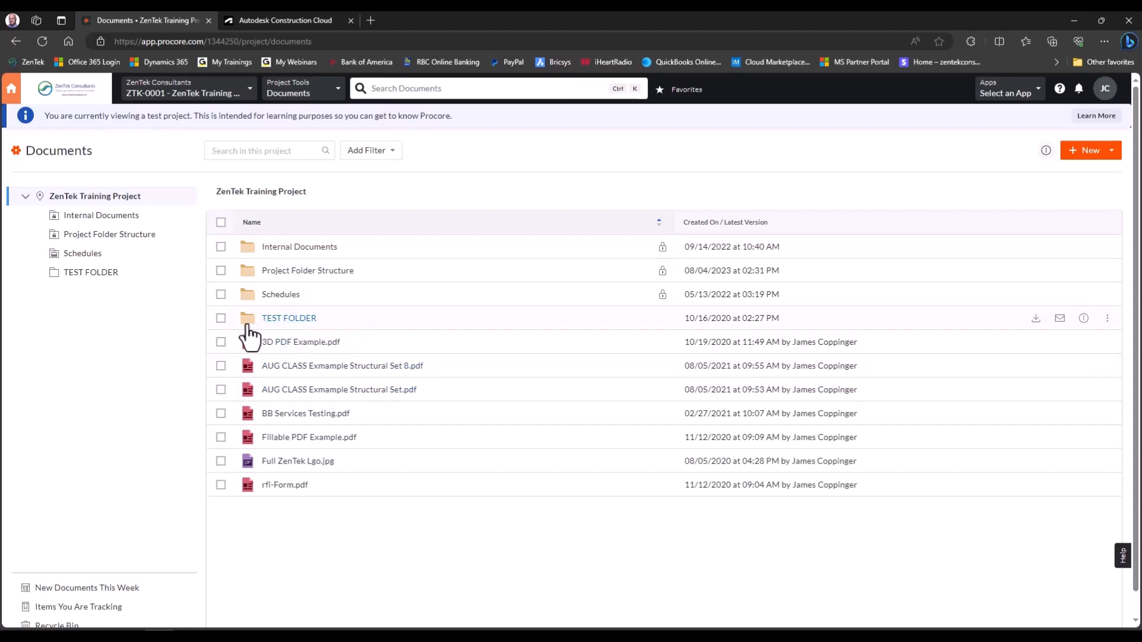
Step: Select TEST FOLDER, show its information and permissions, and make the folder private
left_click(221, 321)
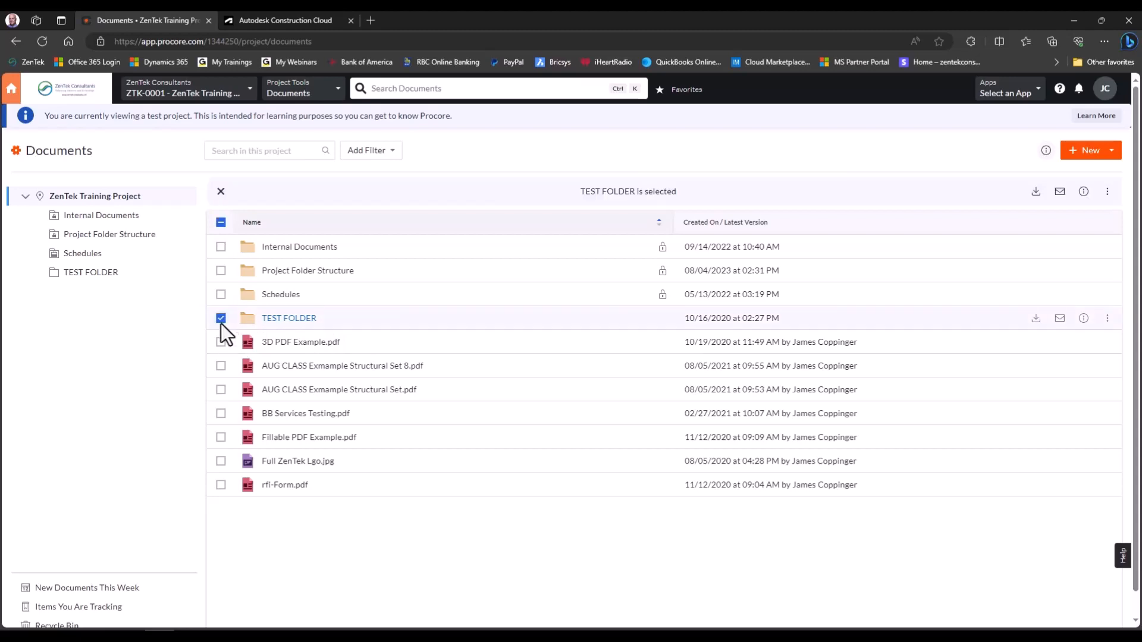
left_click(1084, 325)
left_click(1085, 321)
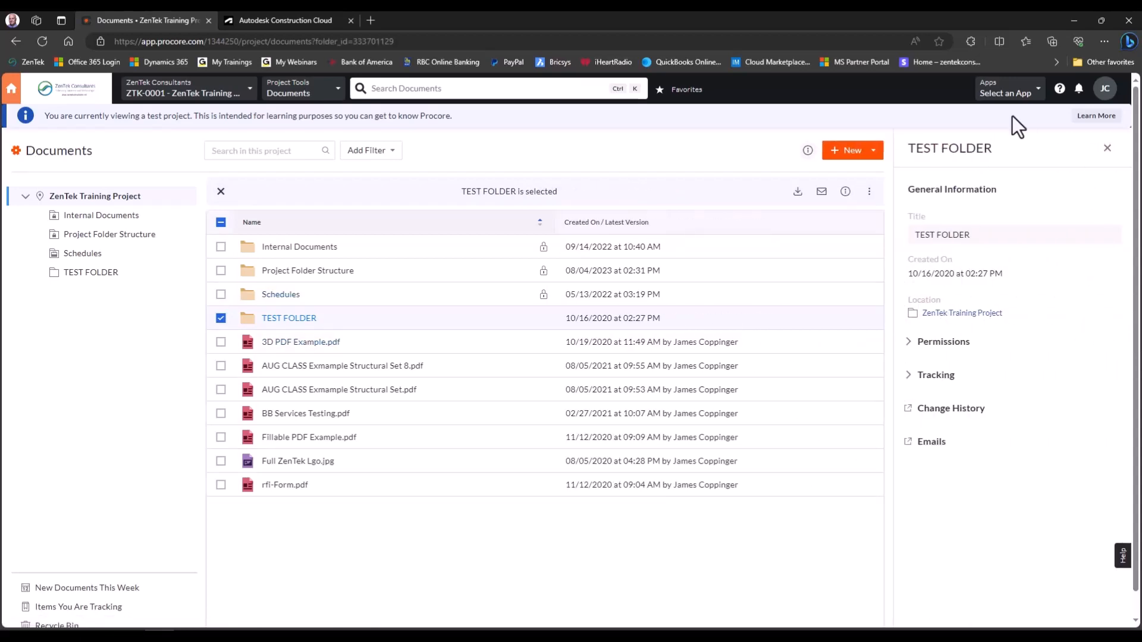
left_click(908, 349)
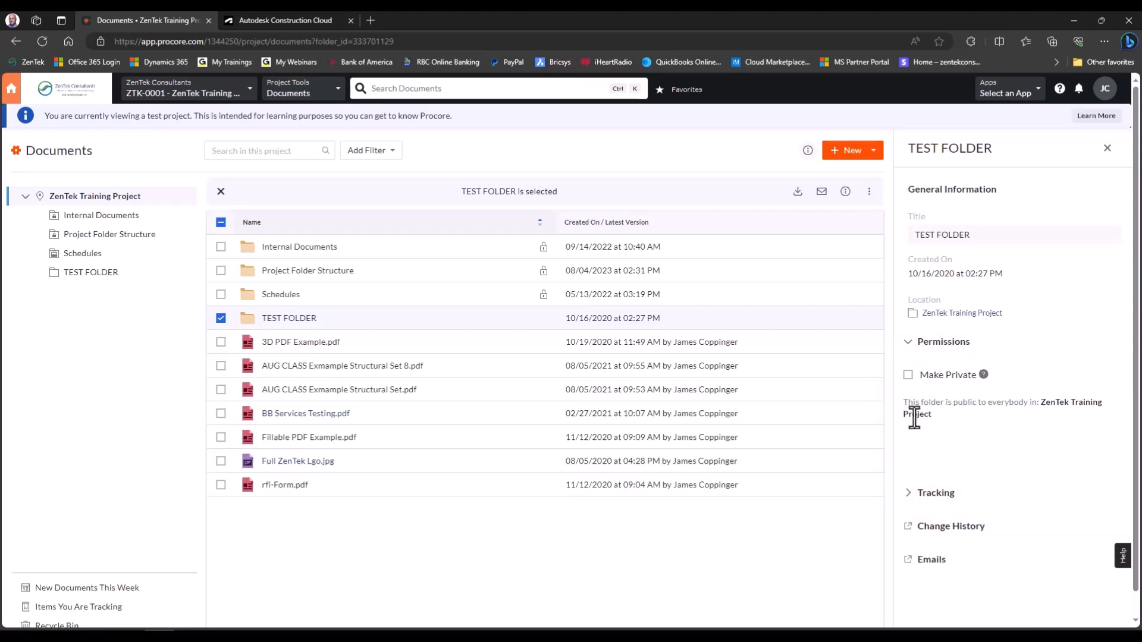
left_click(909, 375)
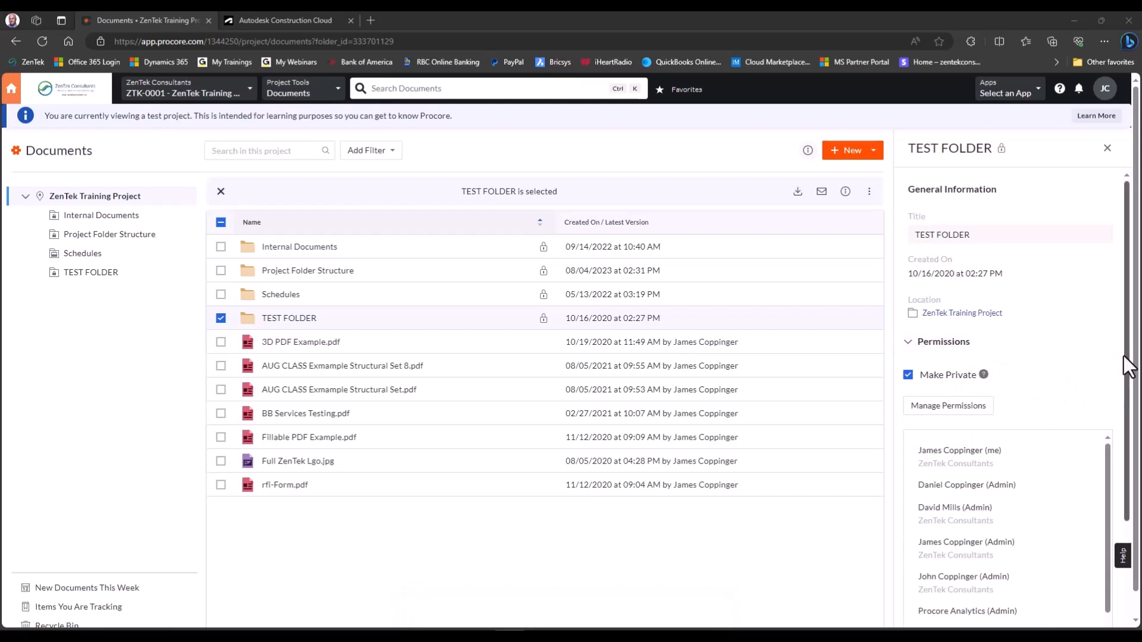
Step: In TEST FOLDER's permissions, try granting access to a Carpenter Construction Company member, remove that member again, and cancel without updating
left_click_drag(1123, 355, 1105, 435)
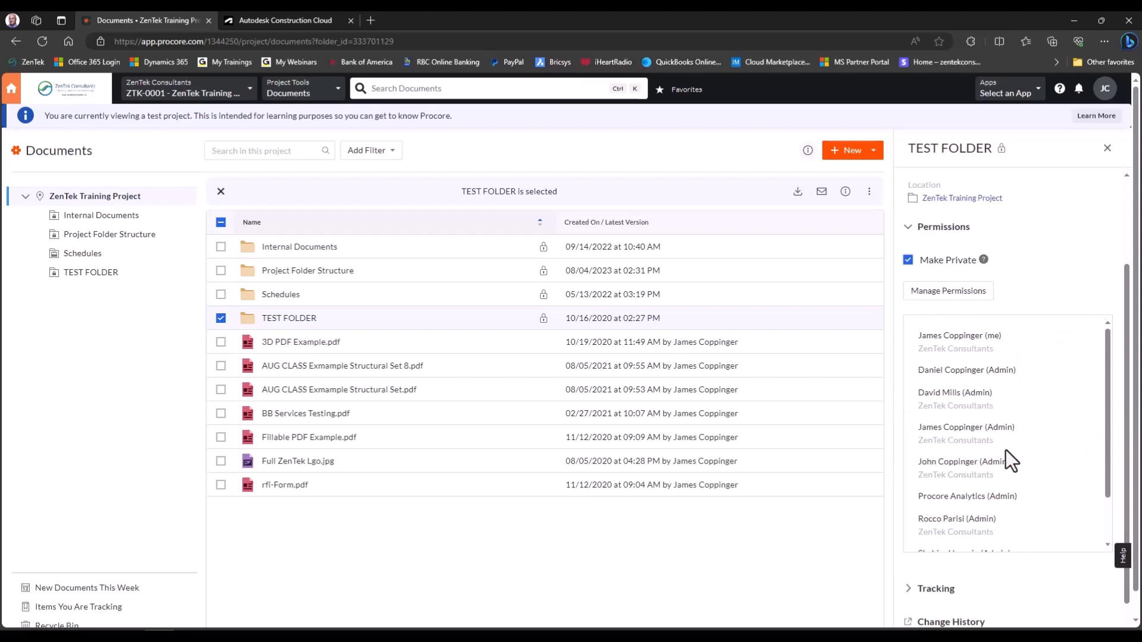
left_click(939, 298)
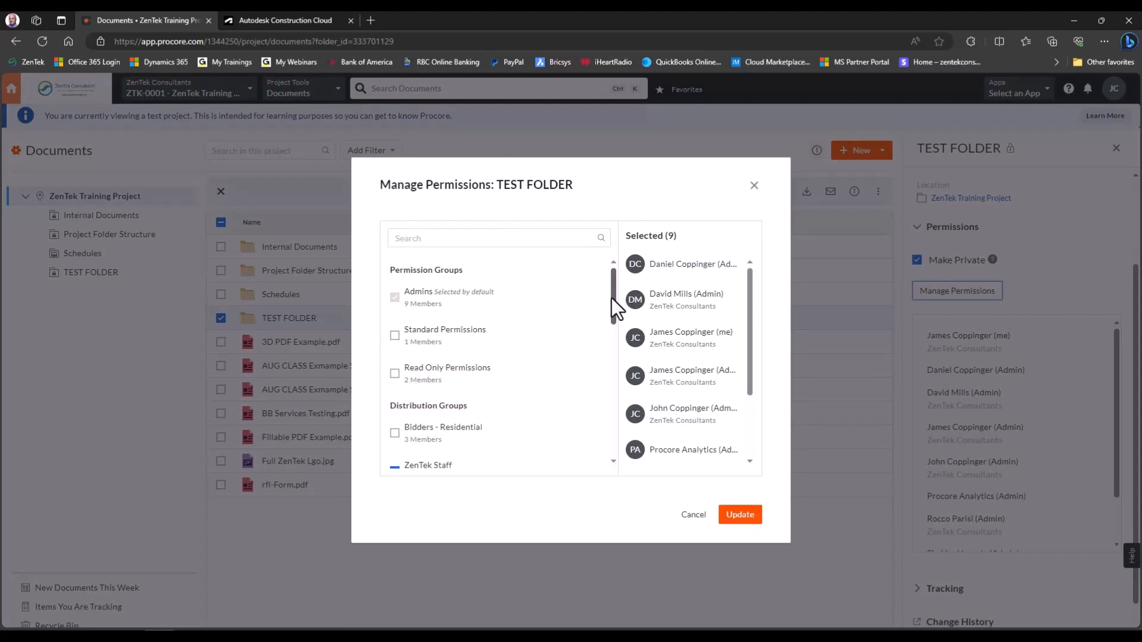
left_click_drag(611, 298, 608, 387)
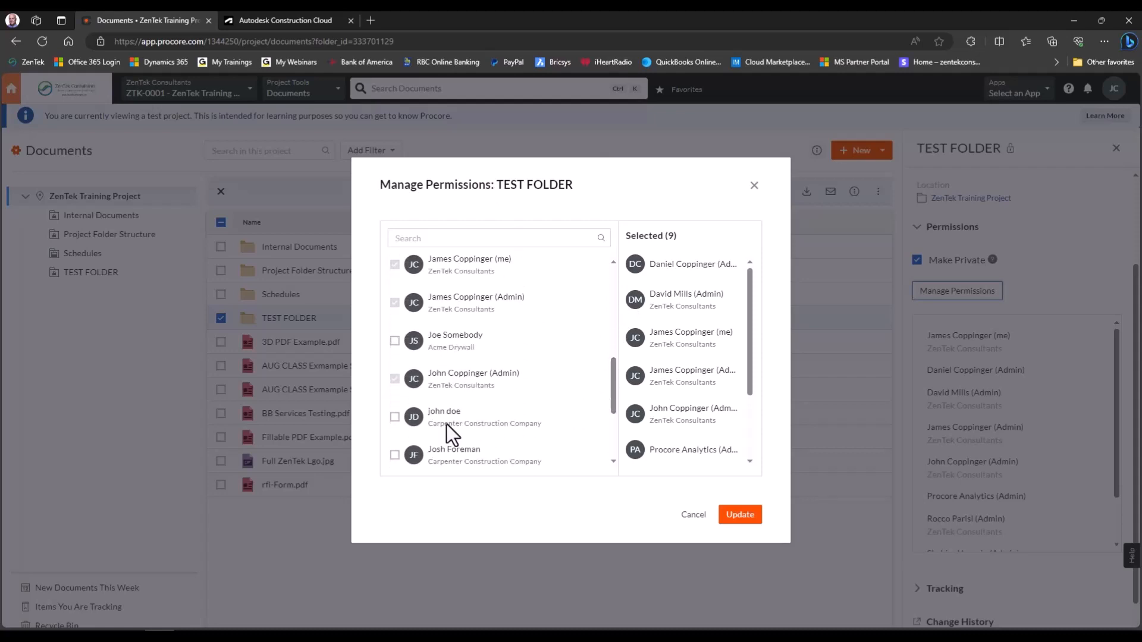
left_click(396, 418)
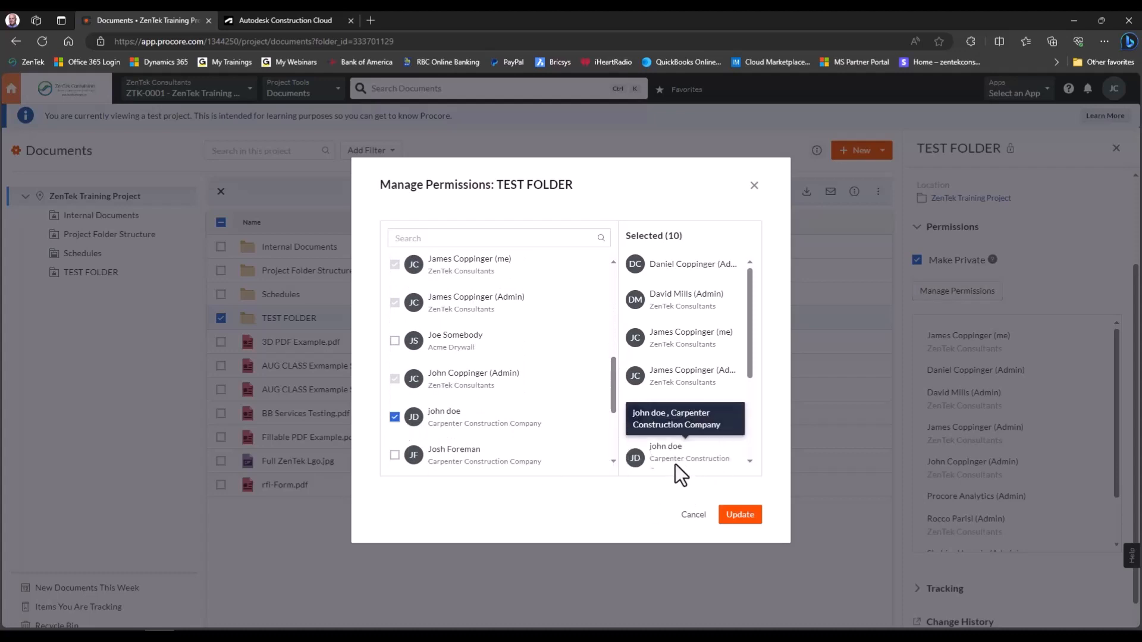
left_click(394, 417)
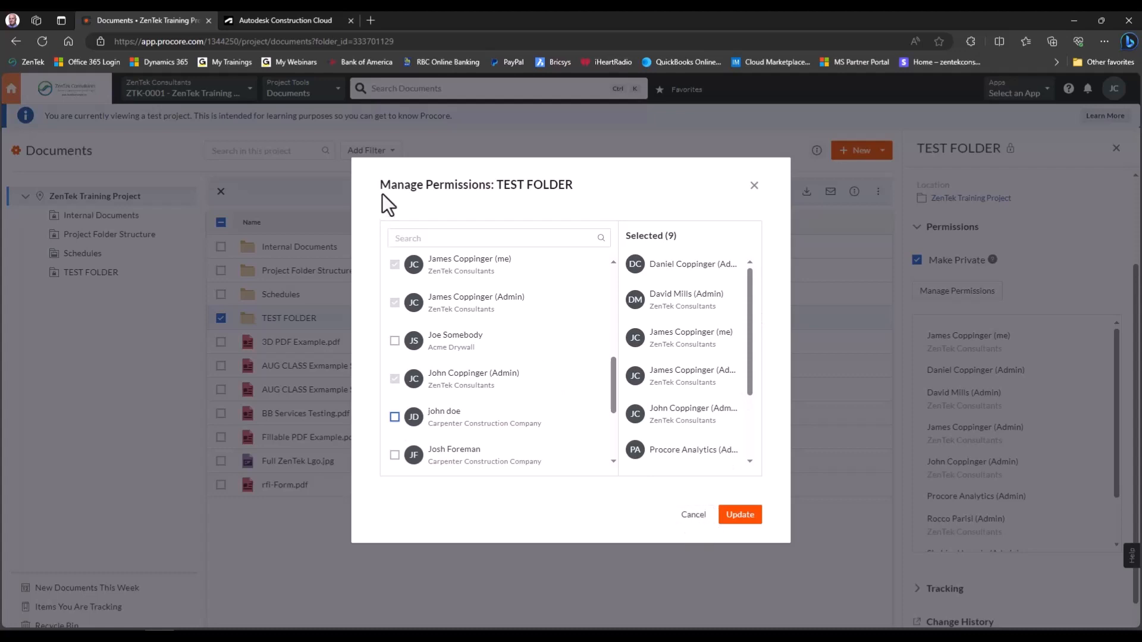
left_click(702, 520)
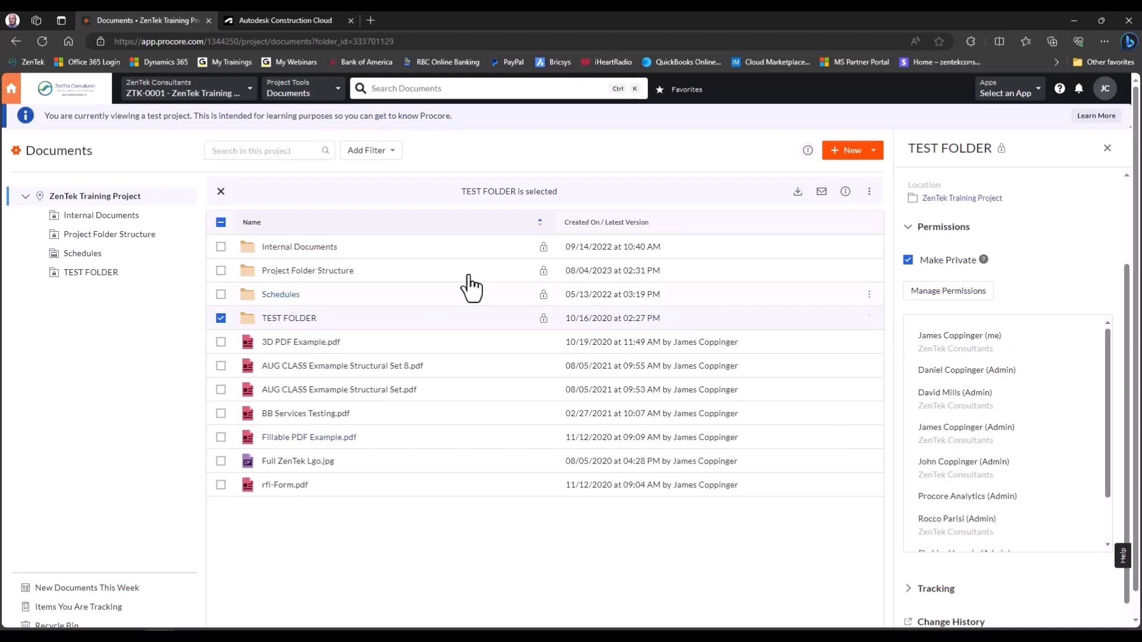
left_click(334, 94)
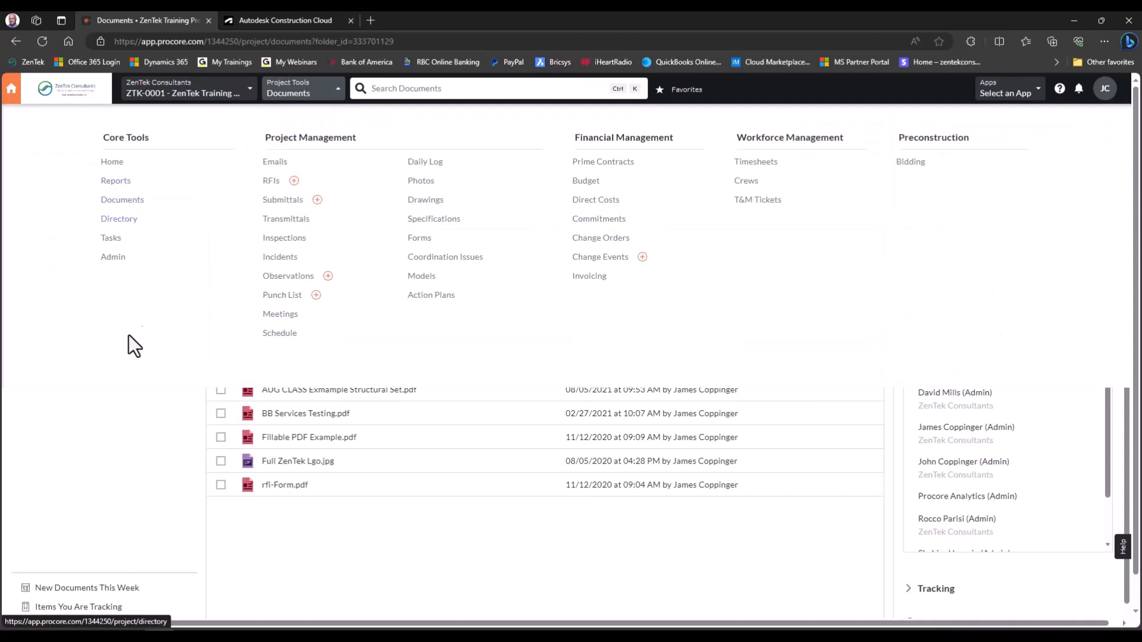
left_click(126, 455)
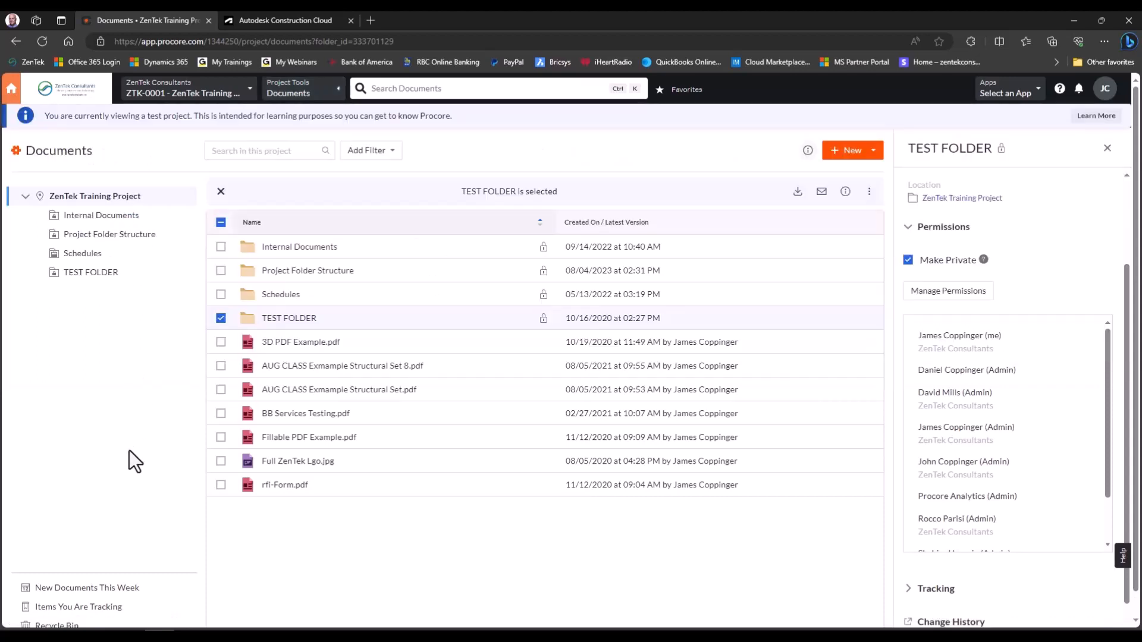
Step: Switch to Autodesk Construction Cloud in the browser and open the Files tool of the ZenTek Test Project
left_click(304, 20)
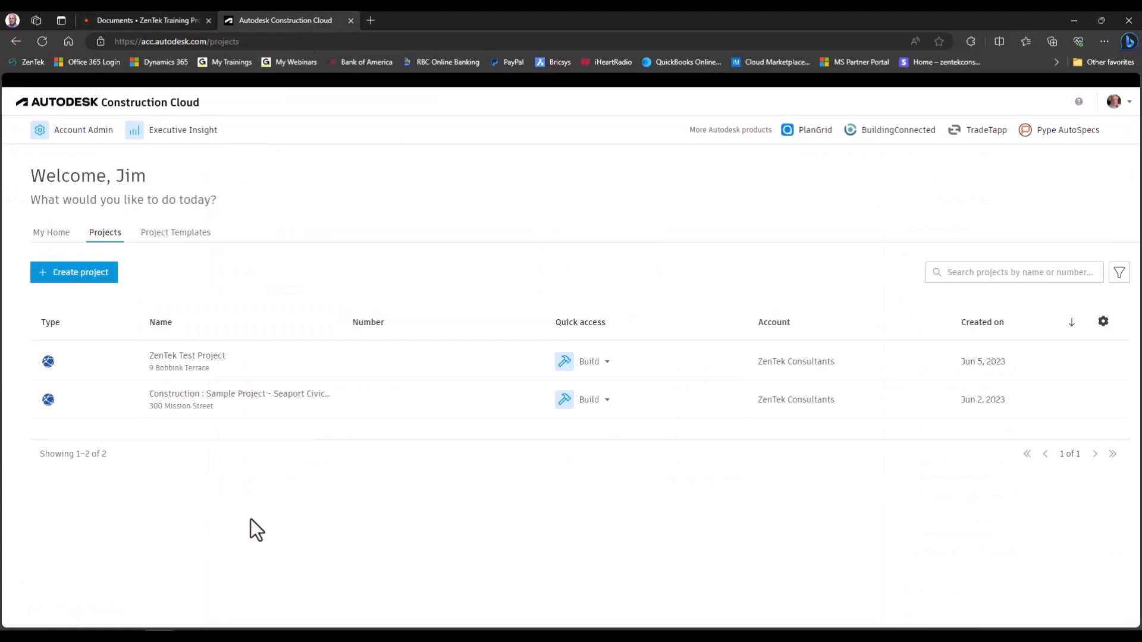
left_click(215, 373)
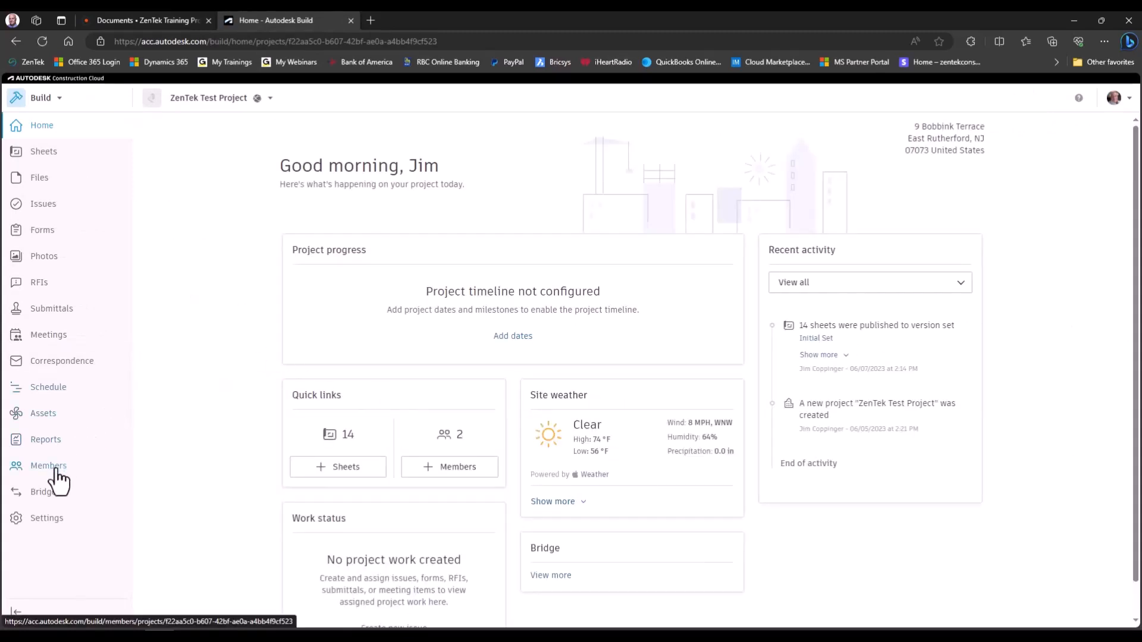
left_click(40, 182)
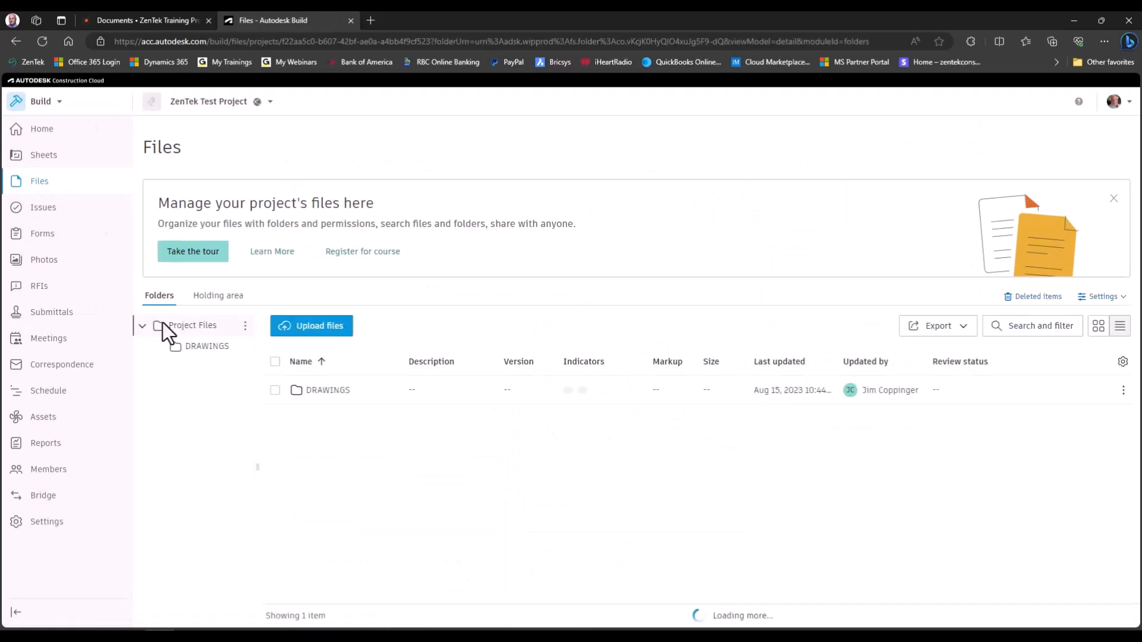
Step: Open the DRAWINGS folder under Project Files and display its permissions settings
left_click(210, 349)
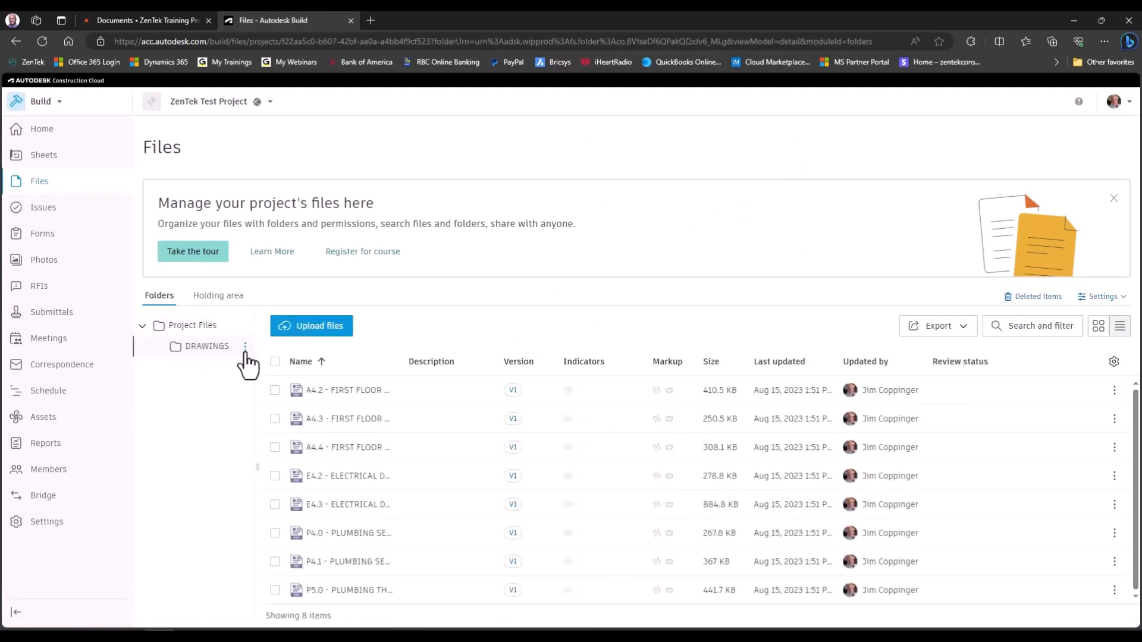
left_click(245, 348)
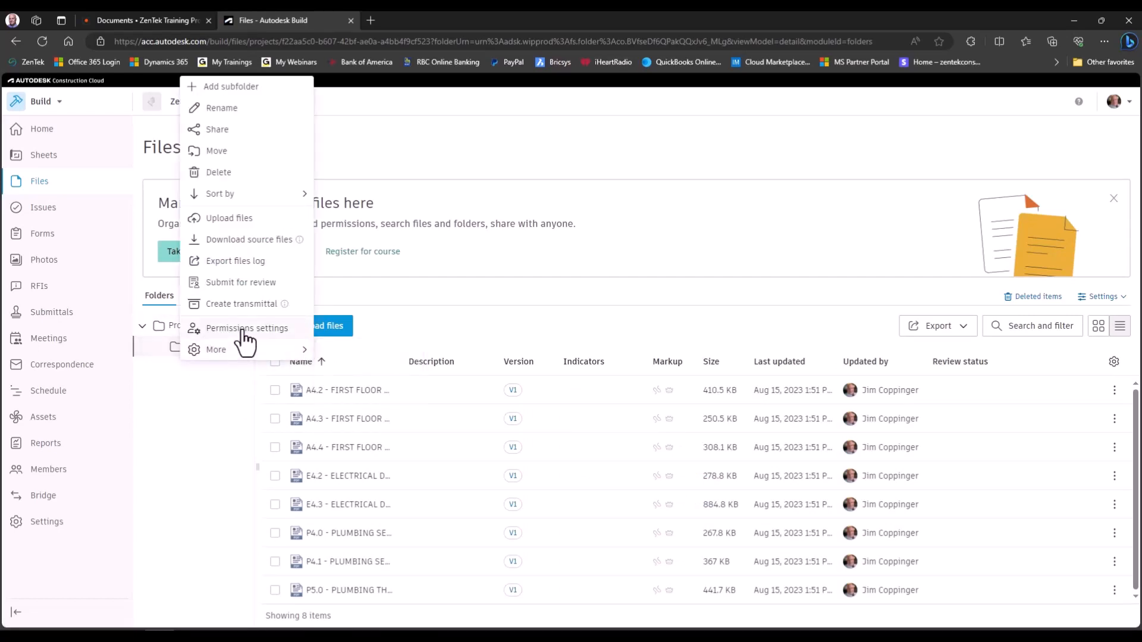
left_click(244, 331)
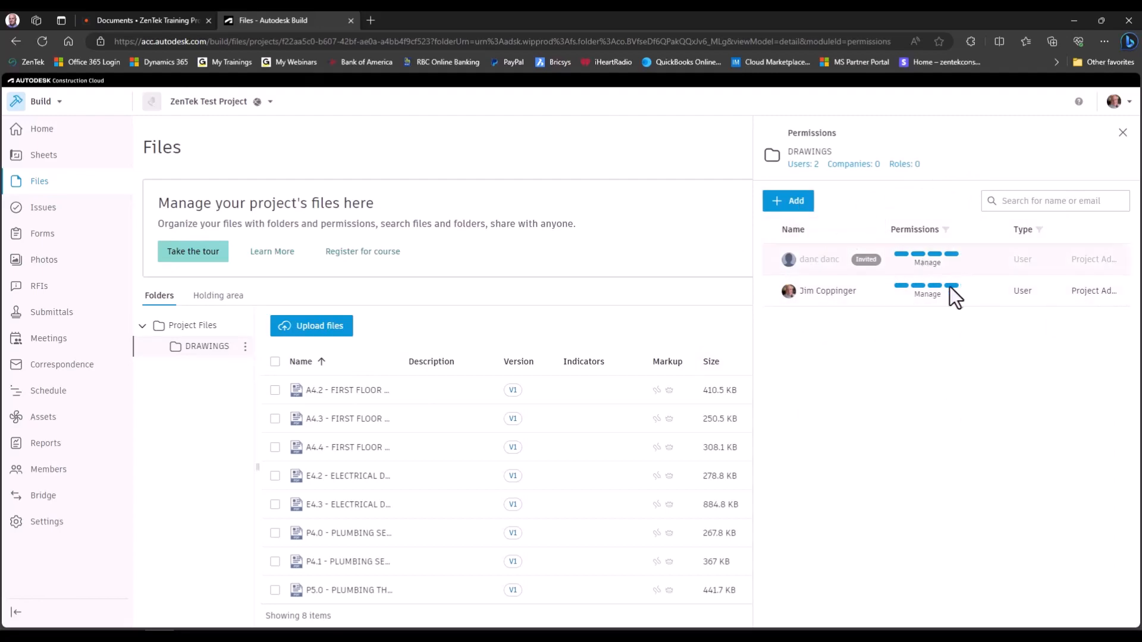
Step: Start adding a member to the DRAWINGS folder's permissions, review the available permission levels, and cancel without adding anyone
left_click(797, 214)
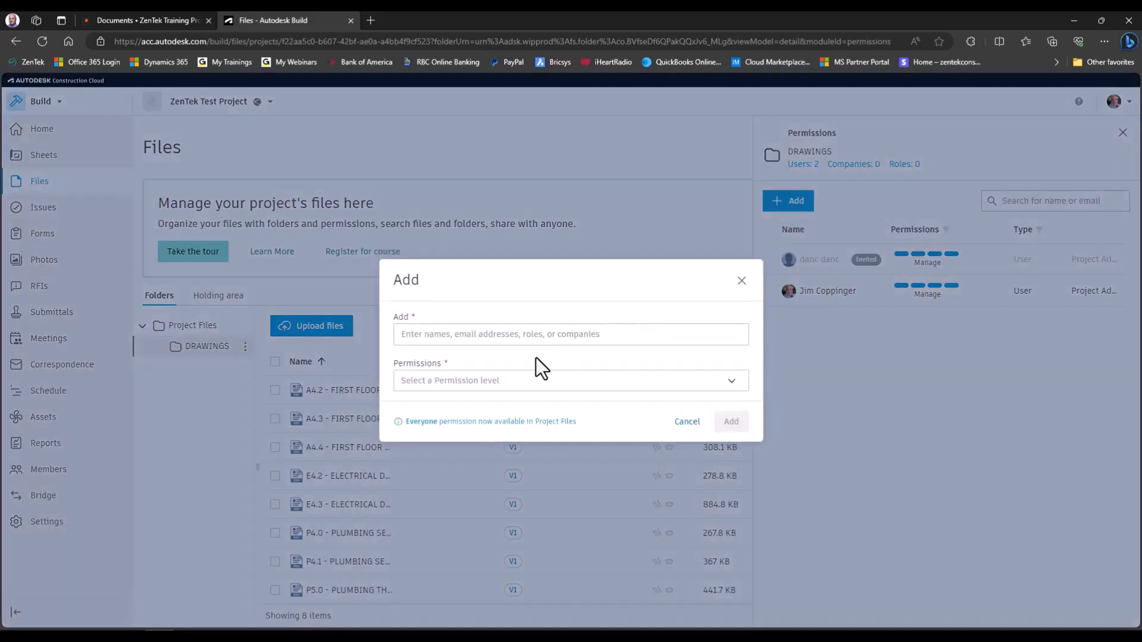
left_click(555, 384)
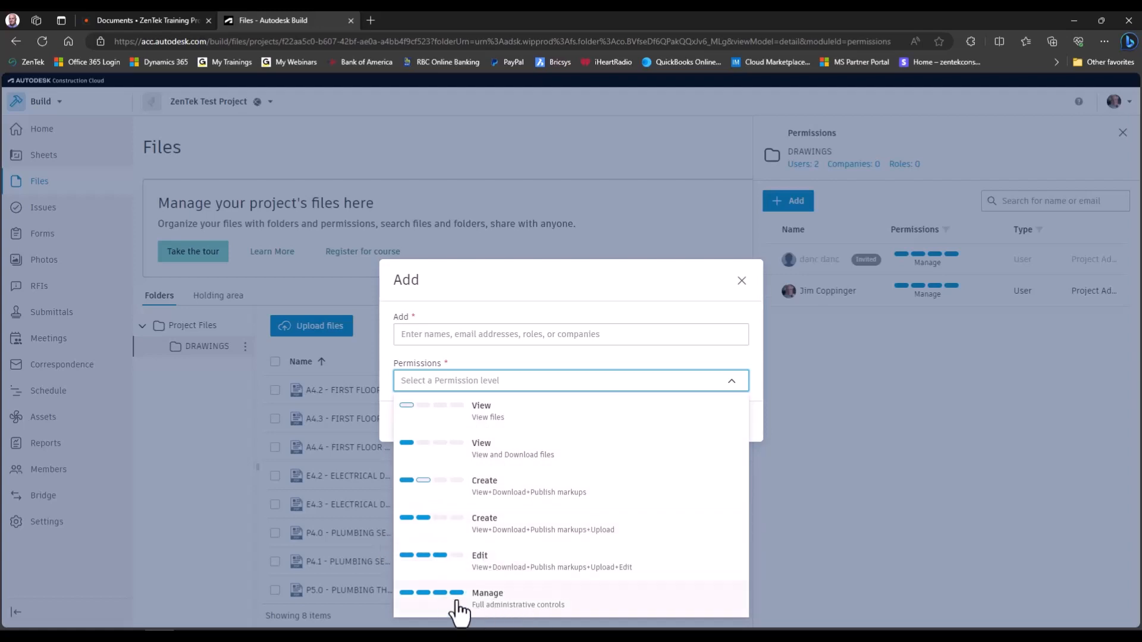
left_click(507, 331)
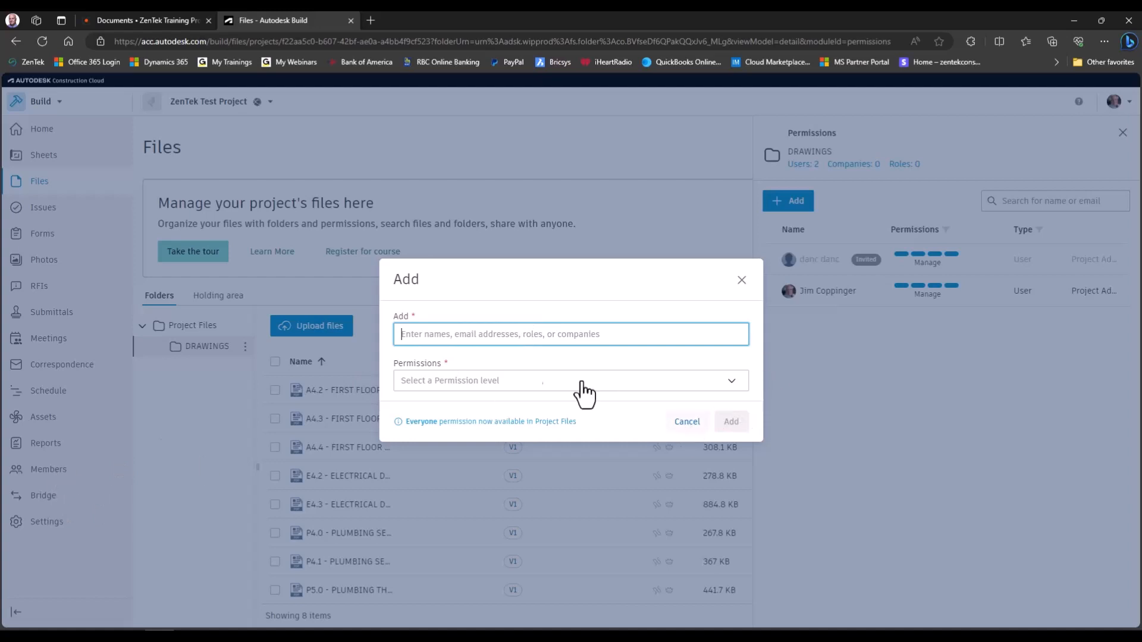
left_click(688, 430)
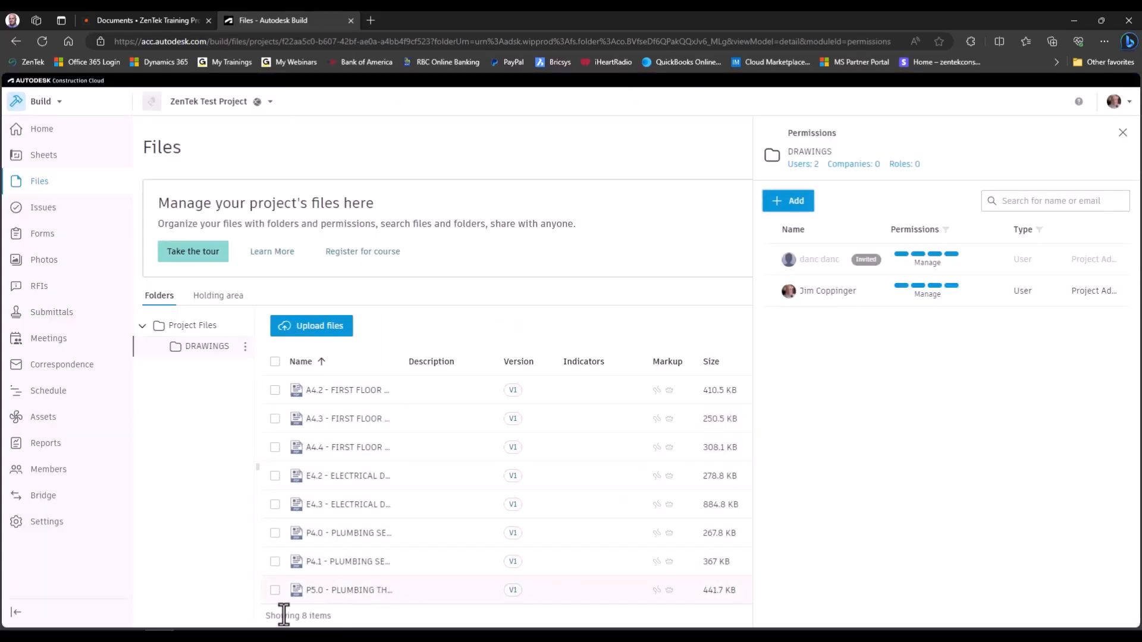